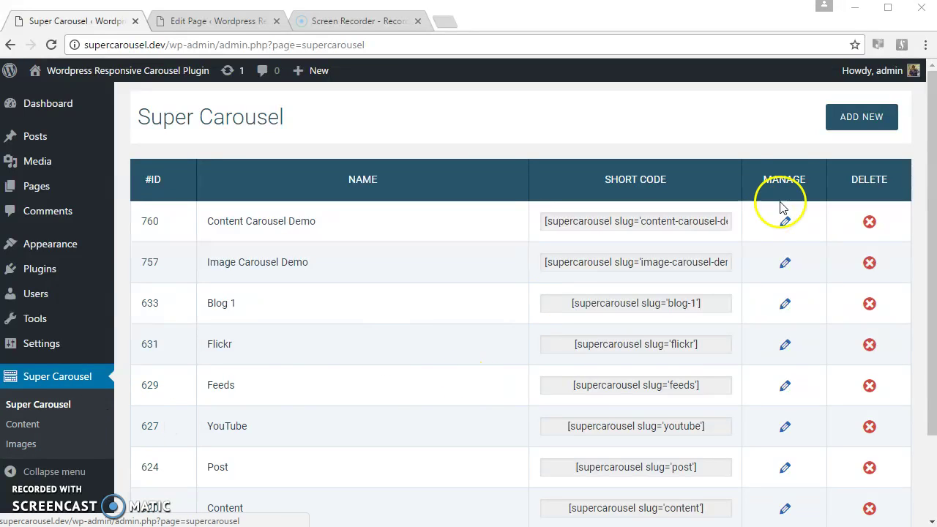
Create a new carousel of the Post type titled "Post Carousel Demo".
left_click(864, 118)
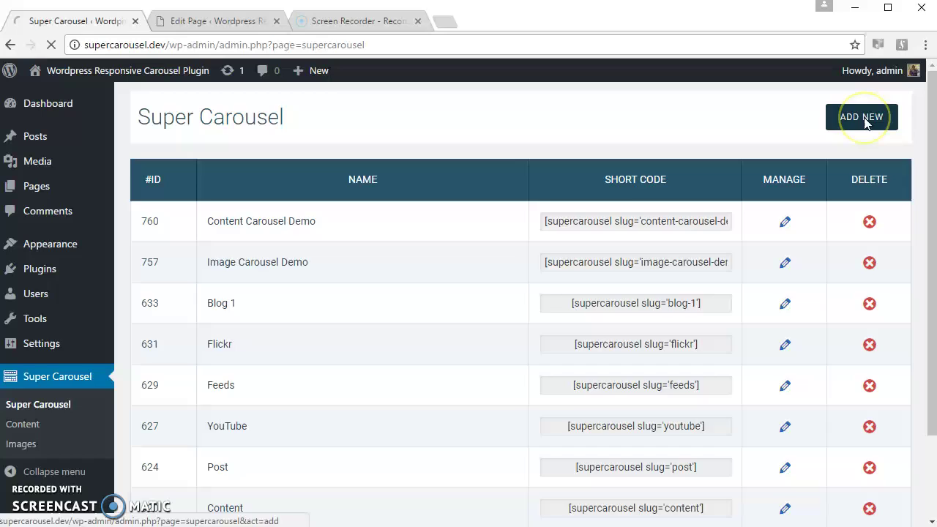
left_click_drag(308, 232, 367, 180)
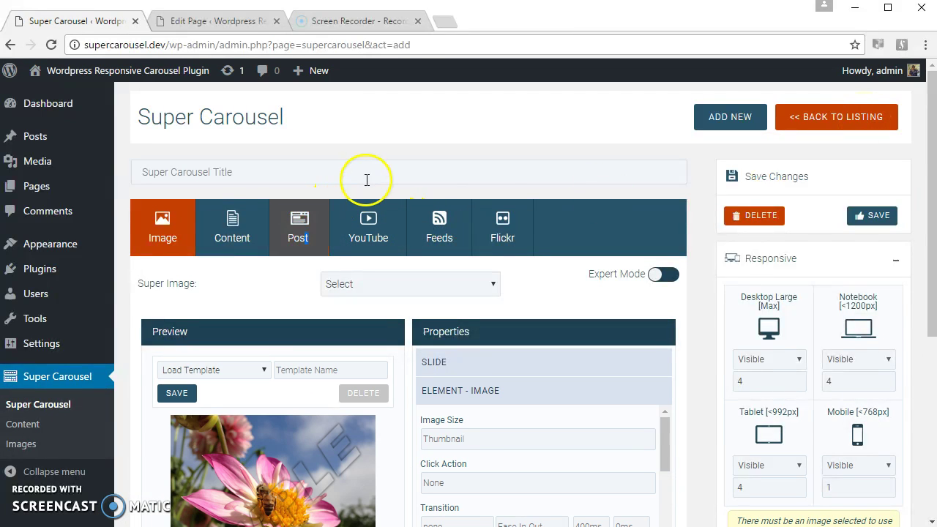
left_click(297, 225)
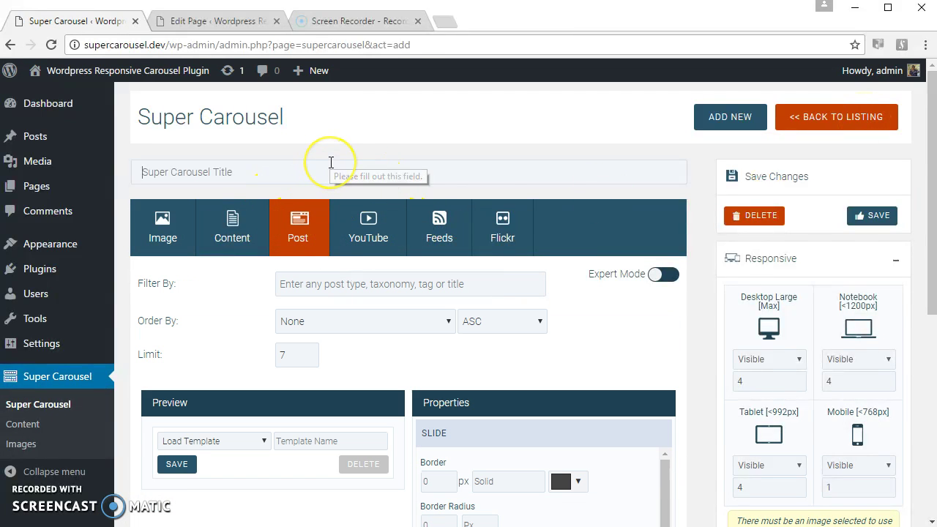
type("P")
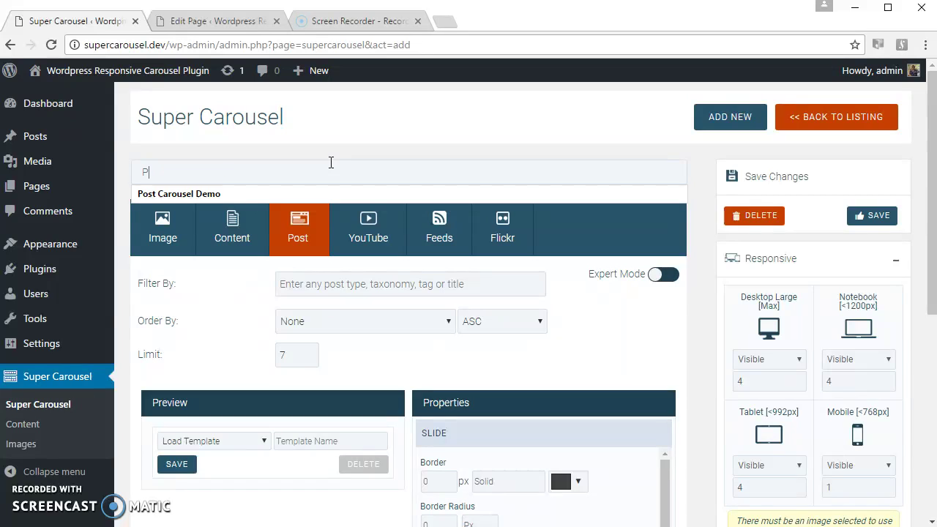
type("o")
key("Down")
key("Return")
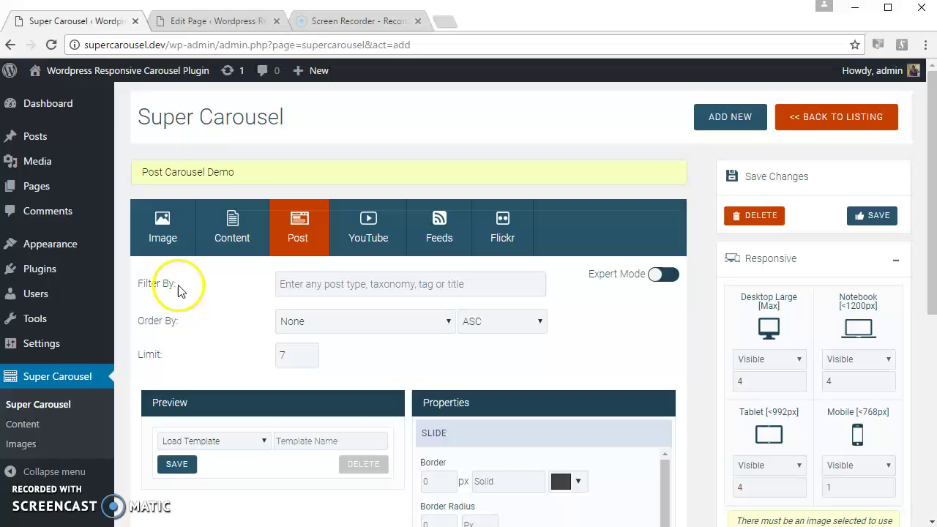
Filter the carousel's content by the Post post type and set the limit to 10.
left_click(423, 282)
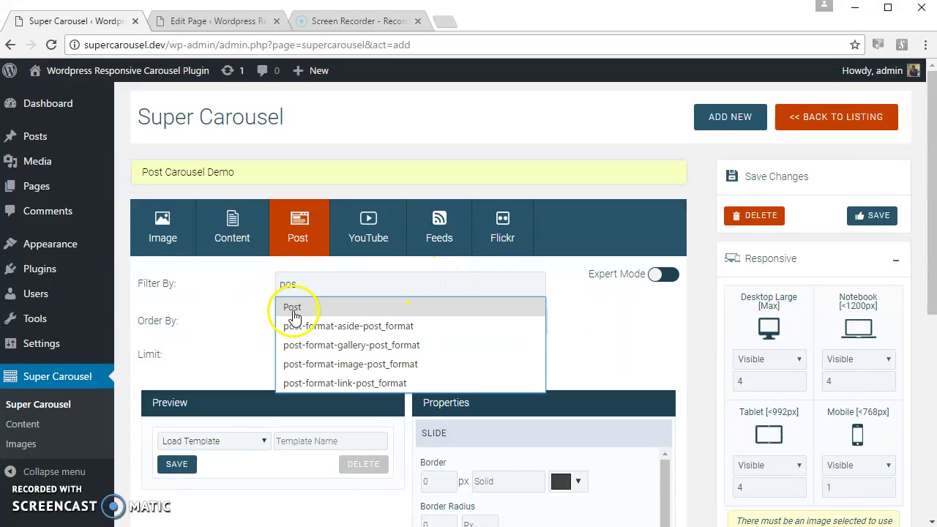
left_click(293, 308)
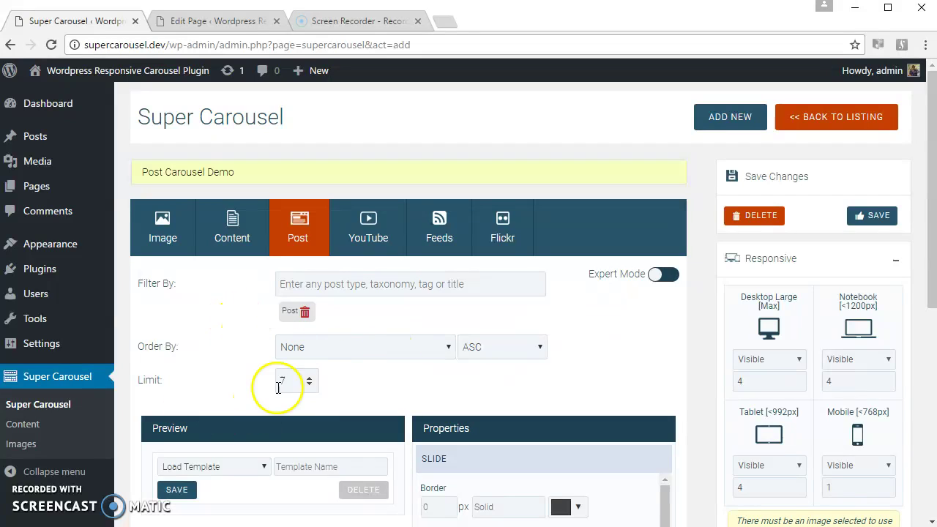
left_click_drag(298, 381, 246, 379)
type("10")
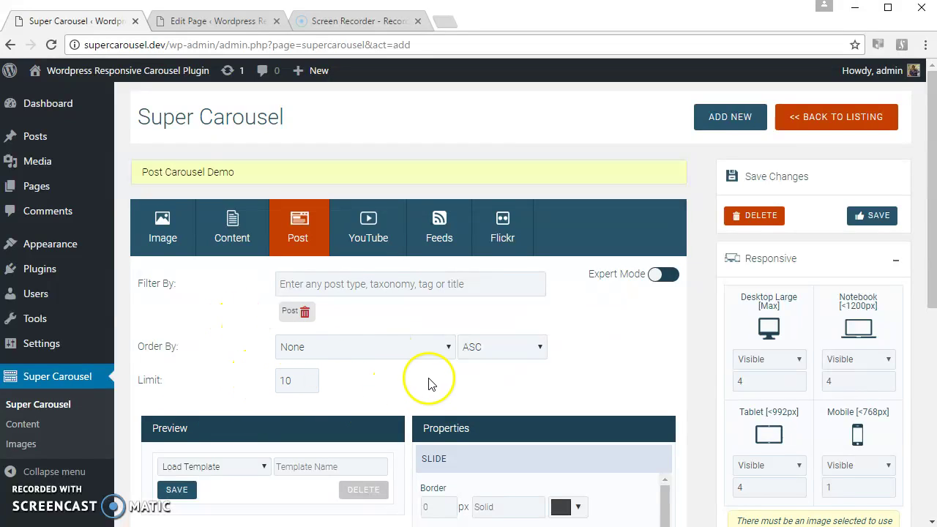
left_click(372, 347)
left_click(372, 347)
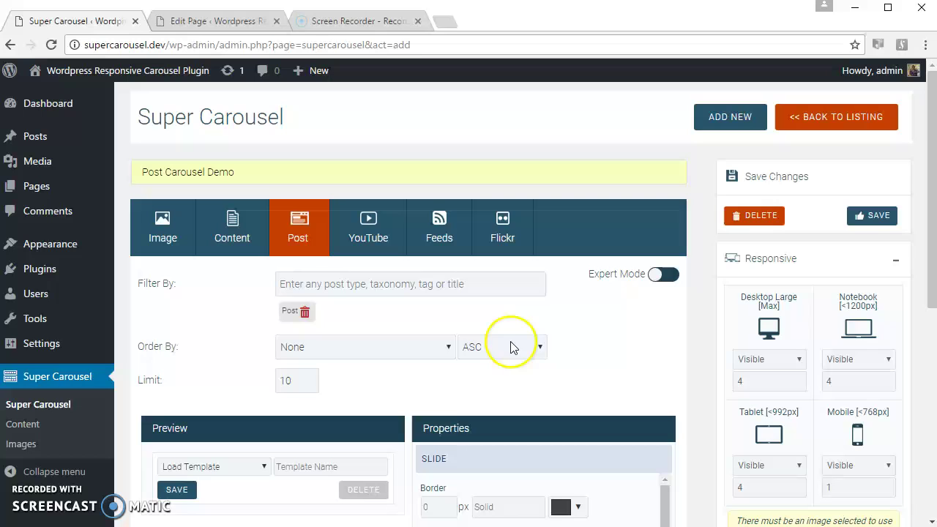
left_click(514, 347)
left_click(650, 352)
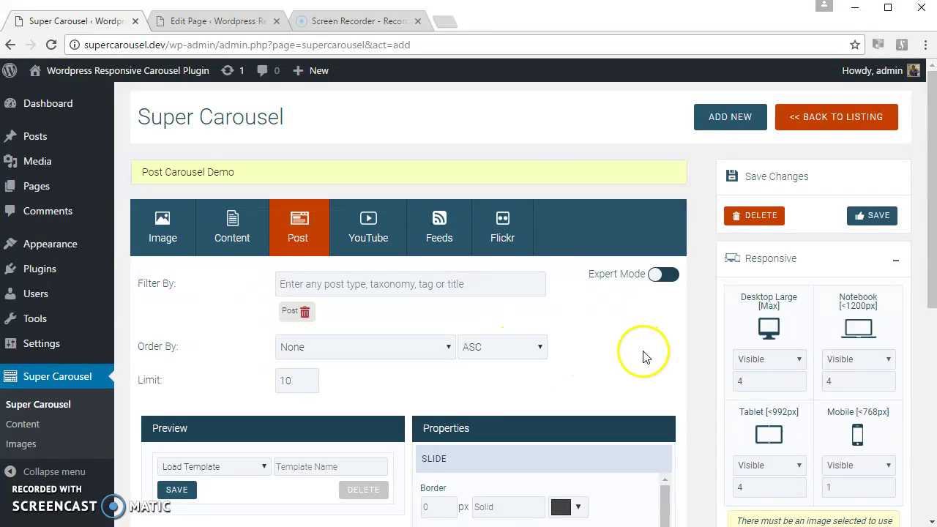
Add Image, Title and Line elements to the slide and arrange them in the order Title, Line, Image.
scroll(647, 357, "down", 3)
scroll(617, 338, "down", 2)
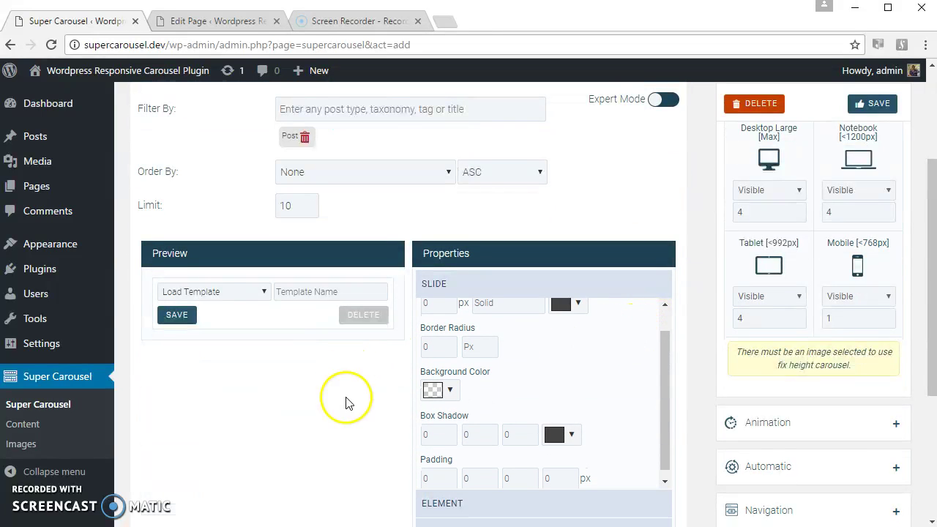
scroll(503, 370, "up", 2)
scroll(324, 359, "down", 3)
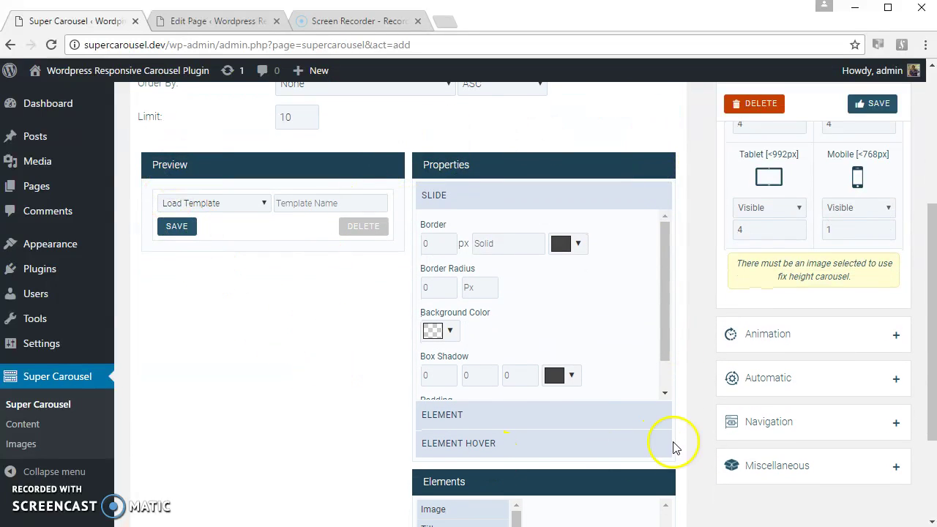
scroll(696, 435, "down", 3)
scroll(513, 377, "down", 1)
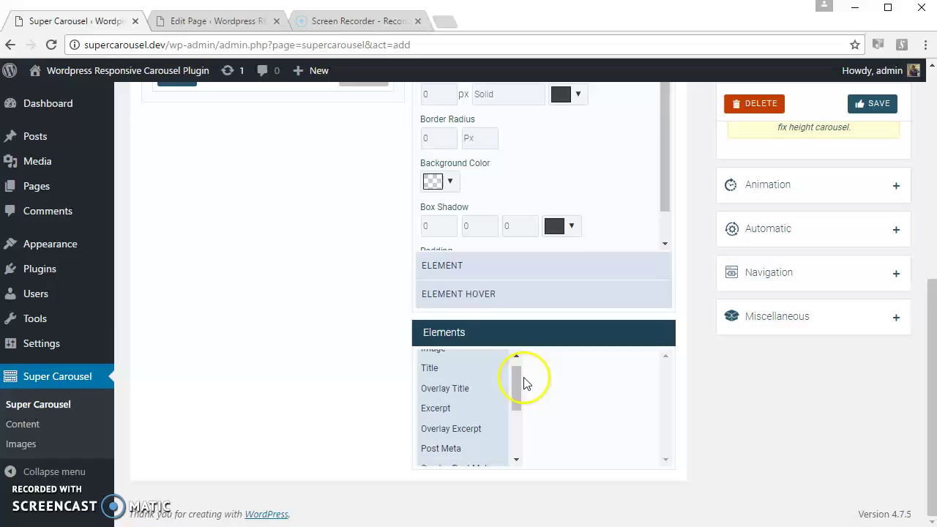
mouse_move(518, 389)
left_mouse_down()
mouse_move(518, 376)
mouse_move(516, 464)
mouse_move(517, 381)
left_mouse_up()
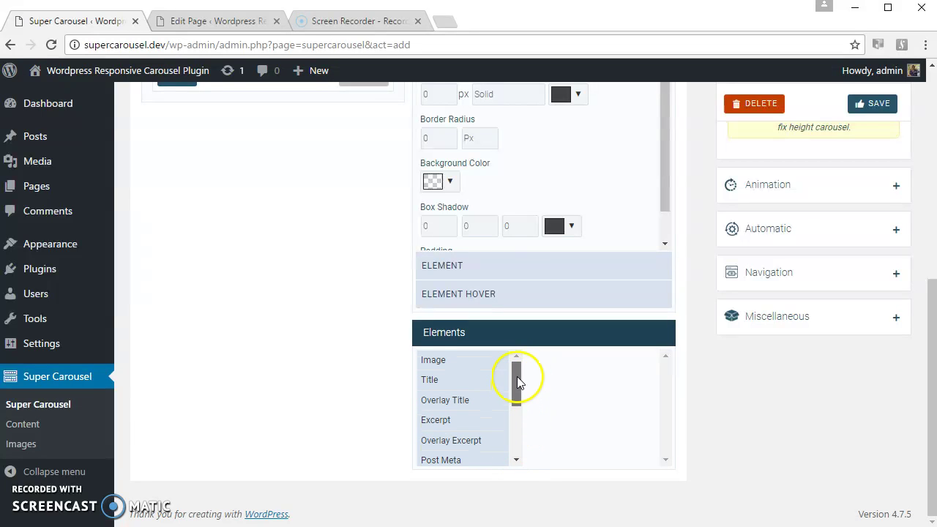
left_click(466, 360)
left_click(465, 380)
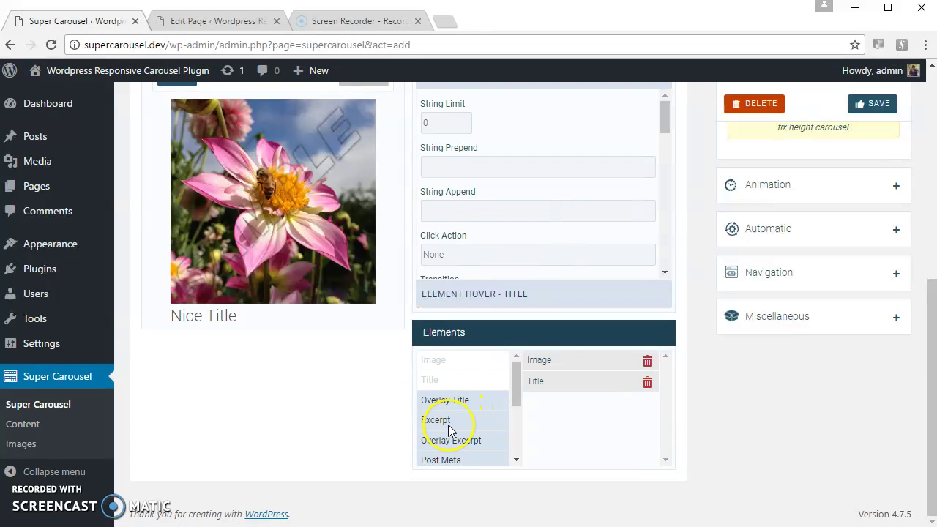
scroll(450, 429, "down", 2)
left_click(445, 461)
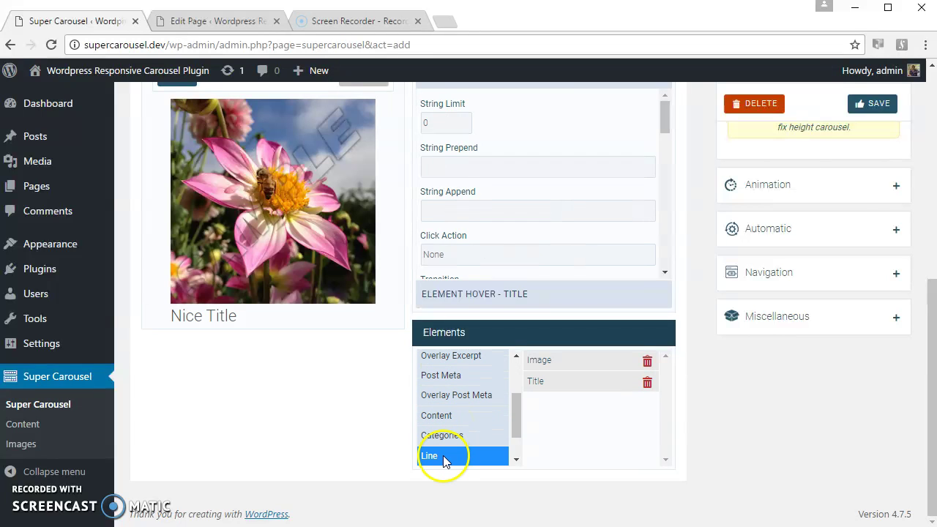
left_click_drag(586, 377, 588, 360)
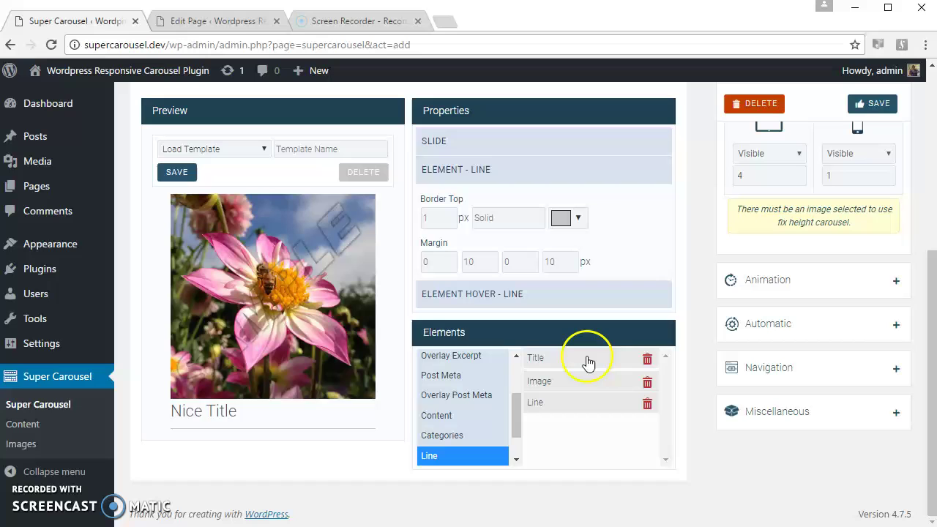
left_click_drag(575, 401, 565, 379)
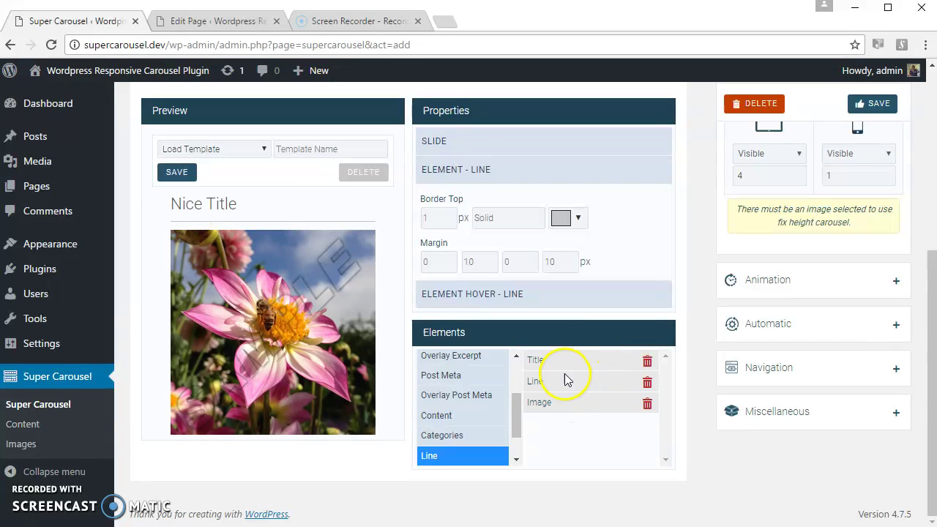
Set the Title element's text alignment to Center and save the carousel.
left_click(574, 368)
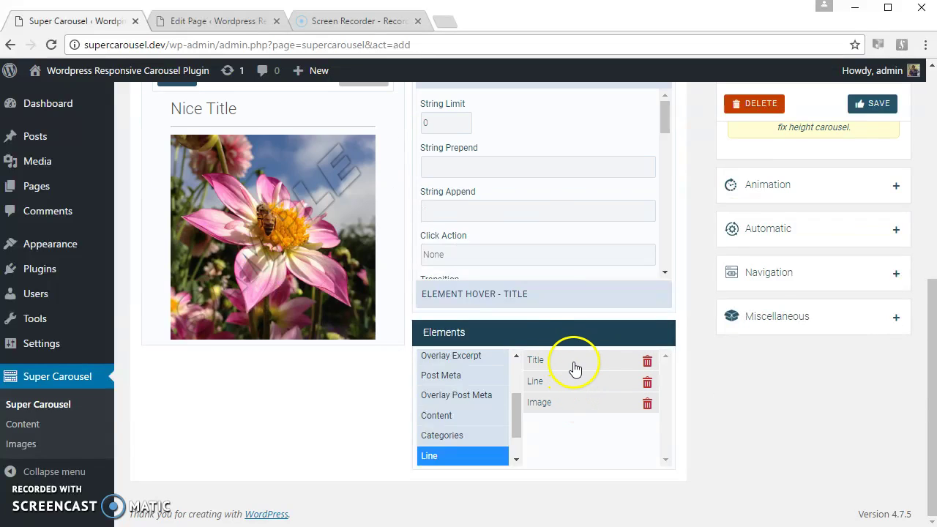
left_click_drag(665, 119, 662, 257)
left_click(613, 225)
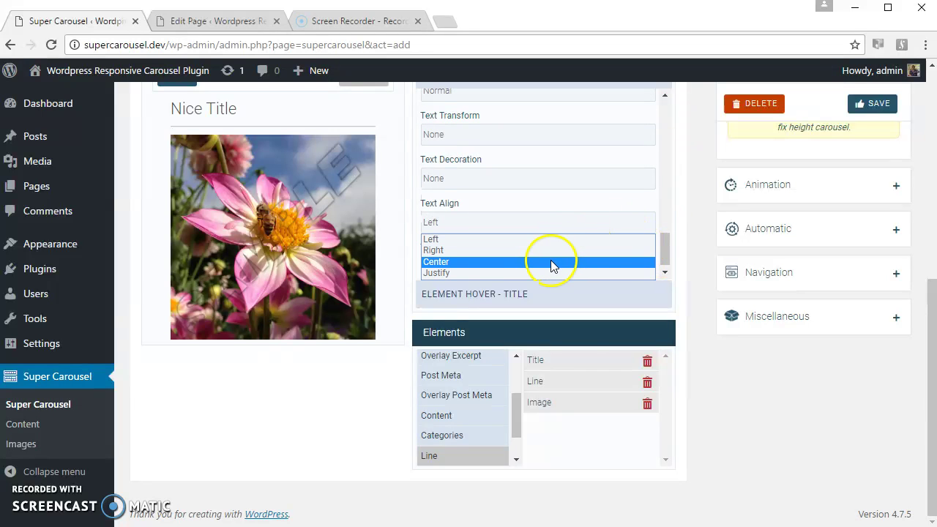
left_click(554, 262)
scroll(716, 436, "up", 5)
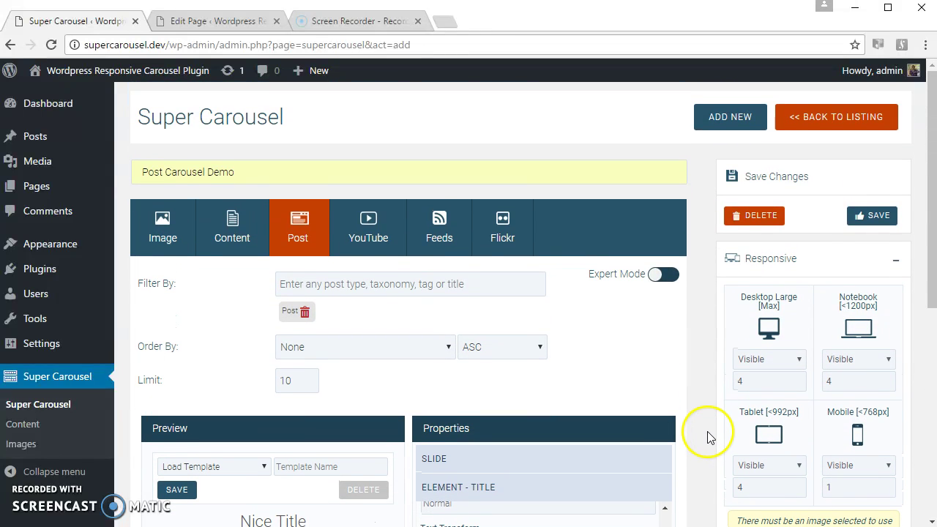
left_click(882, 219)
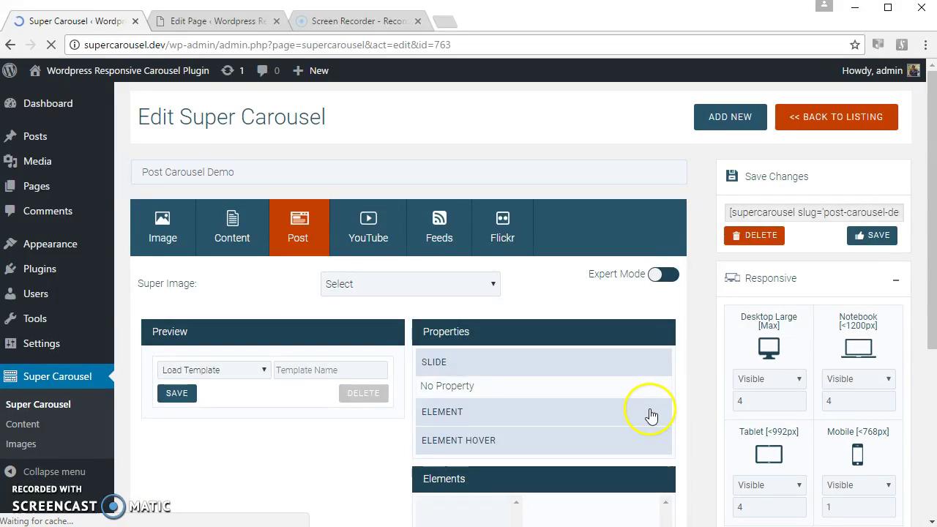
Copy the saved carousel's shortcode into the content of the Carousel Test page and update the page.
left_click(812, 213)
key("ctrl+c")
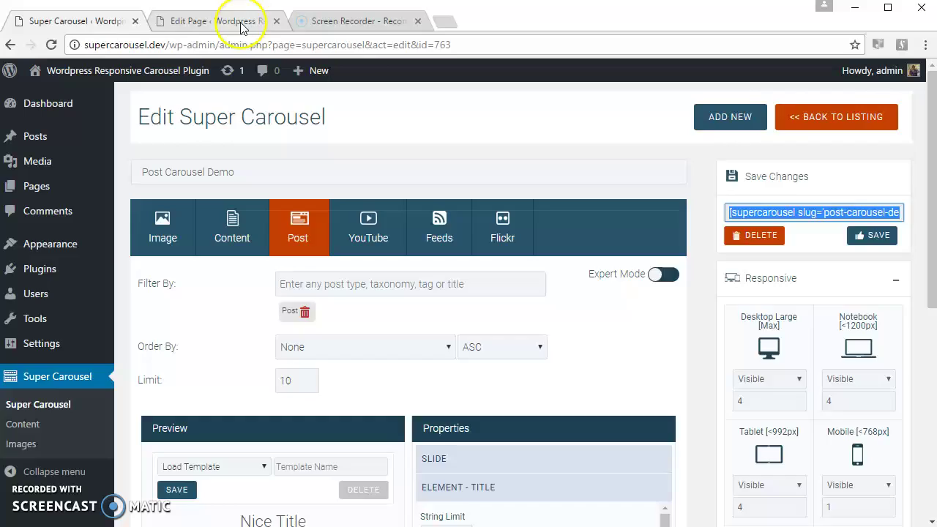
left_click(247, 25)
left_click(439, 358)
key("ctrl+v")
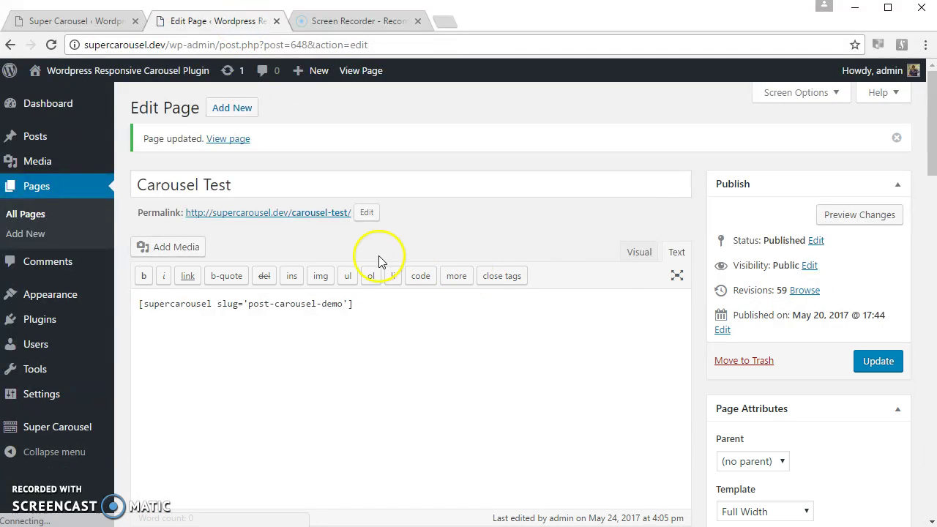
View the published Carousel Test page in a new tab, then return to the carousel editor.
left_click(276, 214, "ctrl")
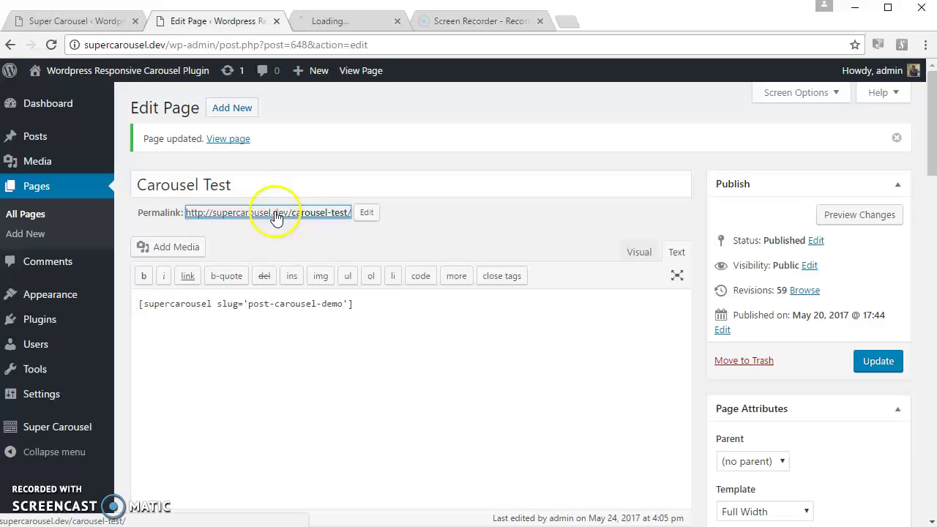
left_click(344, 20)
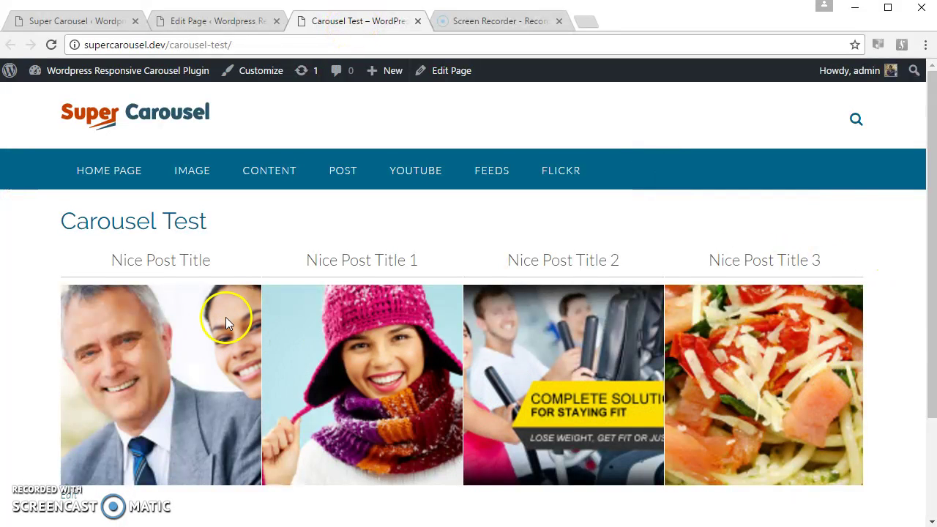
left_click(46, 21)
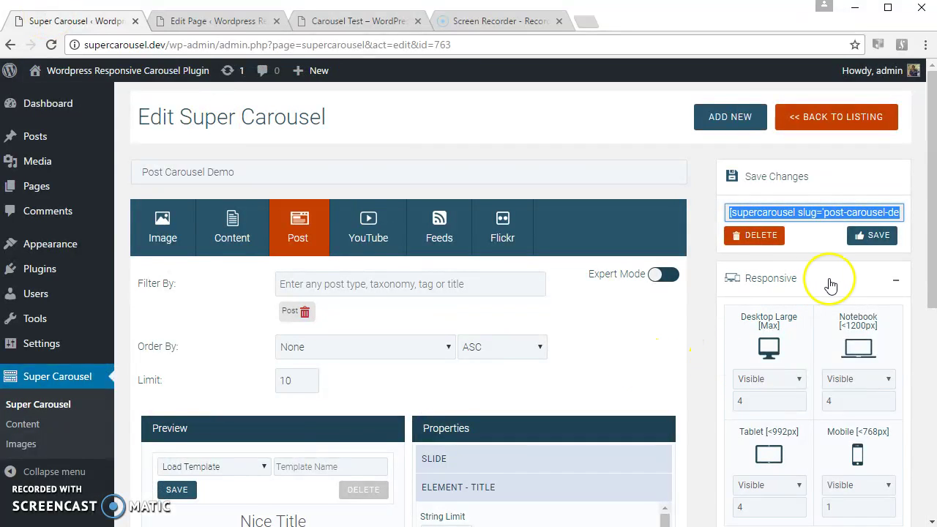
In the navigation settings, set Next / Prev to Yes, the arrow style to Style5-White and Circular to Yes.
scroll(718, 366, "down", 2)
scroll(717, 366, "down", 4)
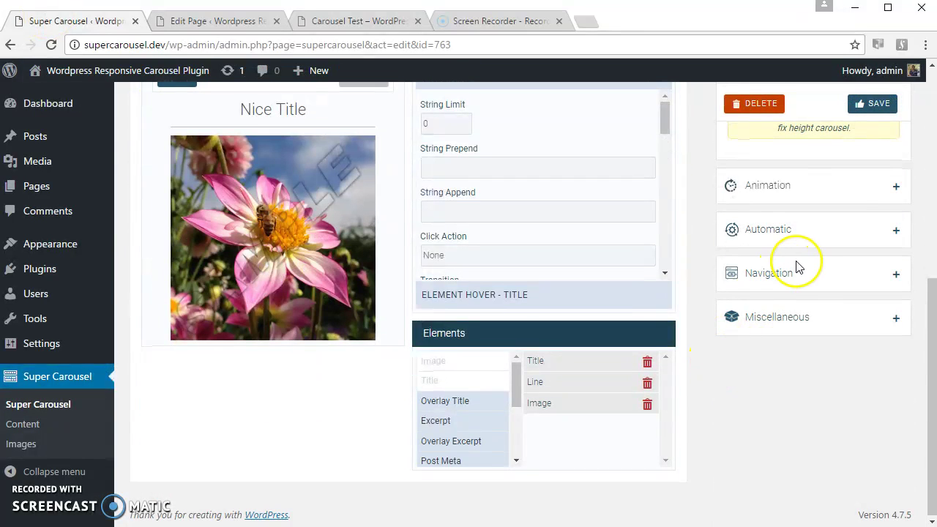
left_click(800, 275)
left_click(761, 336)
left_click(755, 356)
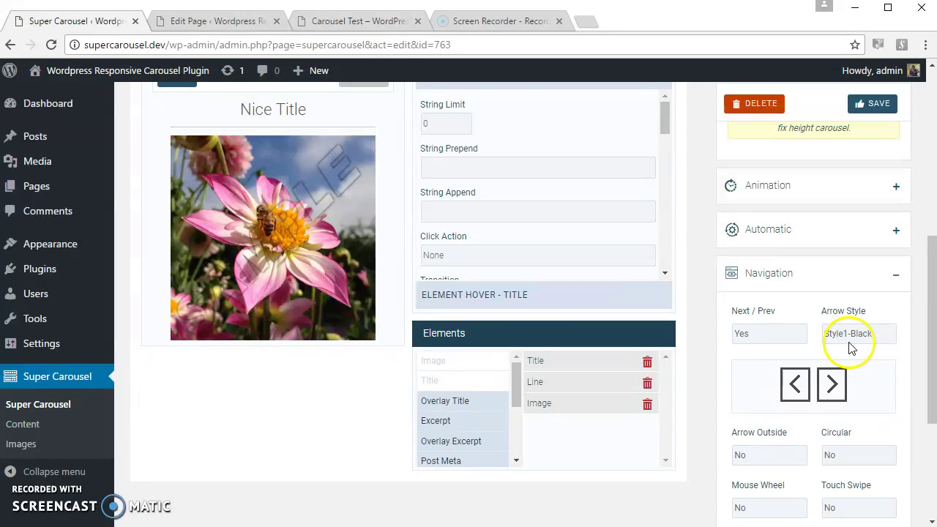
left_click(849, 334)
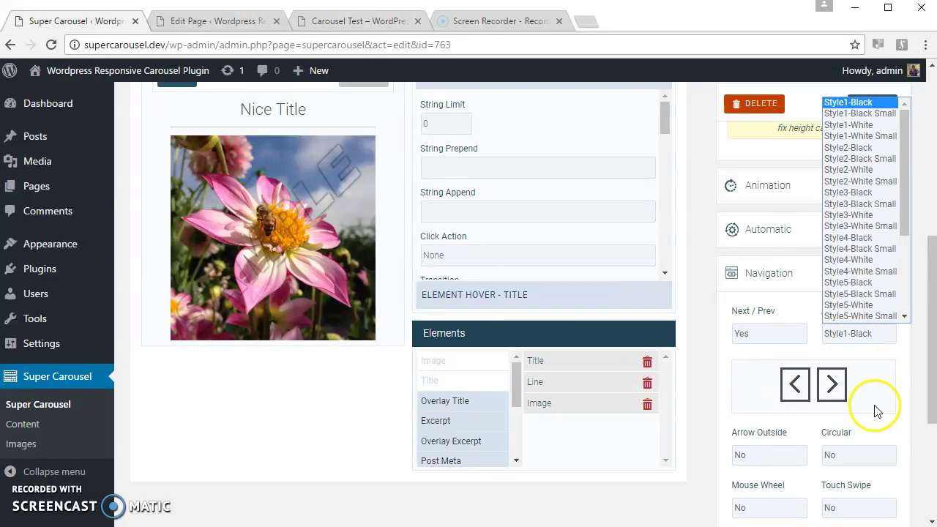
left_click(872, 305)
left_click(854, 456)
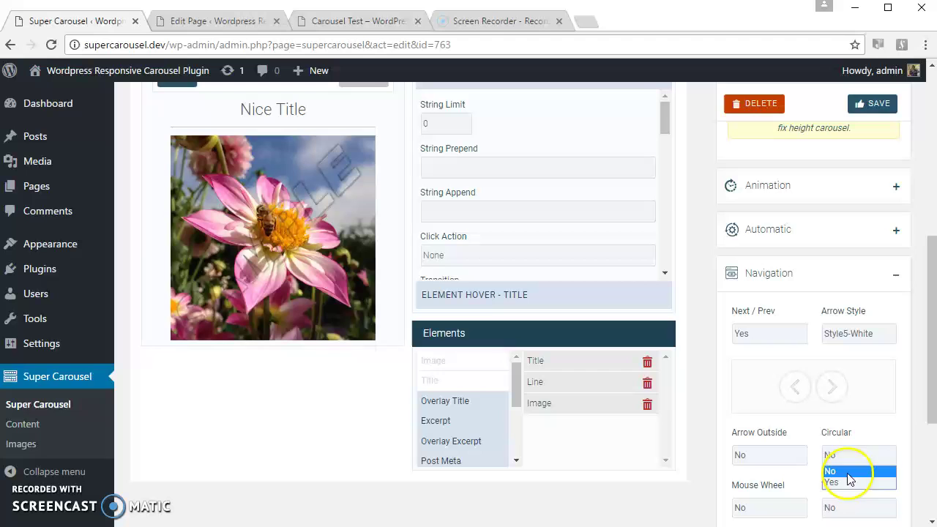
left_click(848, 484)
scroll(845, 485, "up", 3)
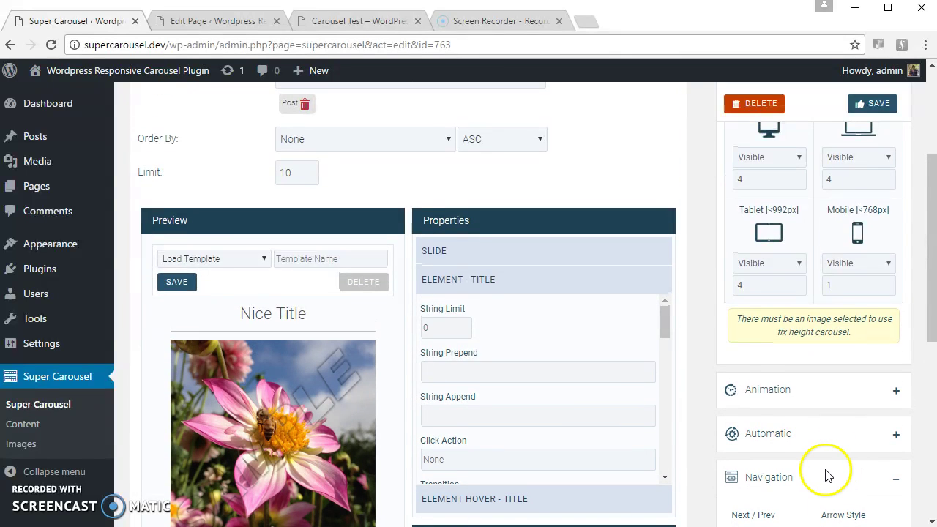
left_click(825, 477)
Set the responsive mode for Desktop Large and Notebook to Fix Height.
scroll(820, 468, "up", 3)
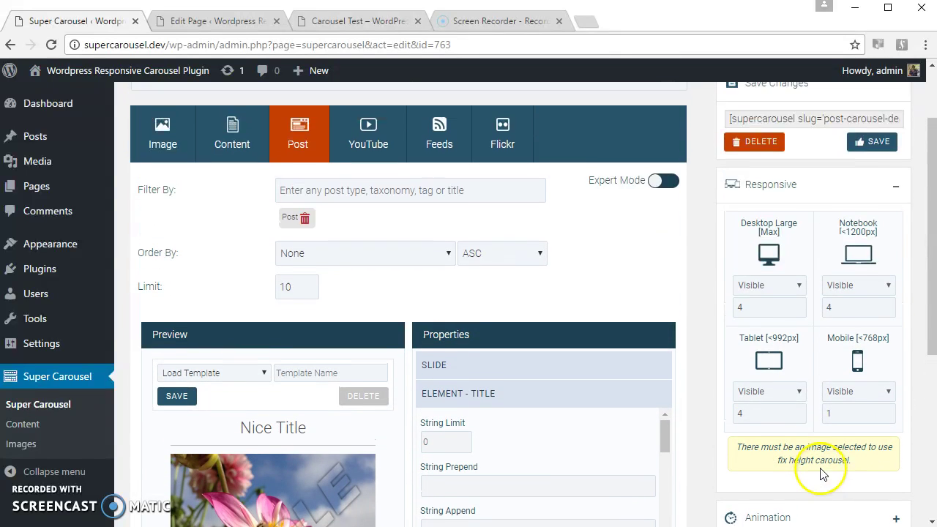
left_click(774, 326)
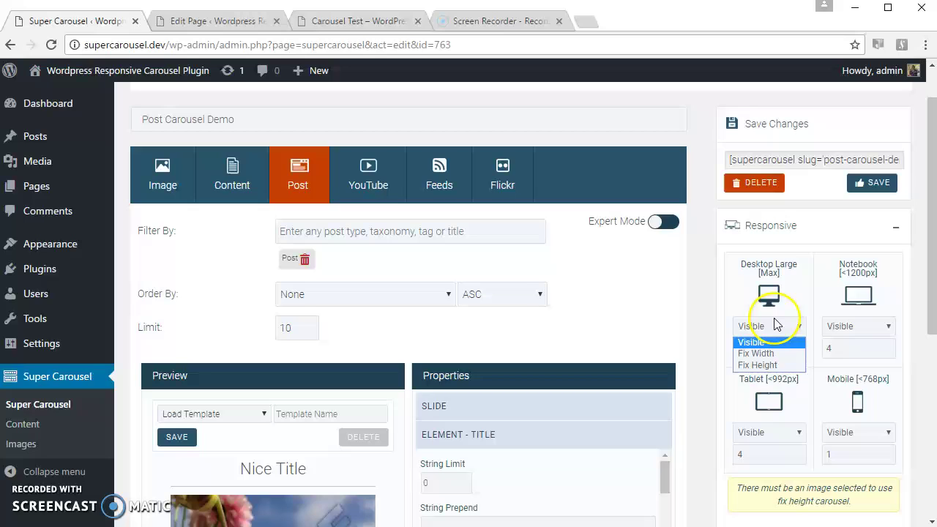
left_click(778, 366)
left_click(856, 326)
left_click(855, 364)
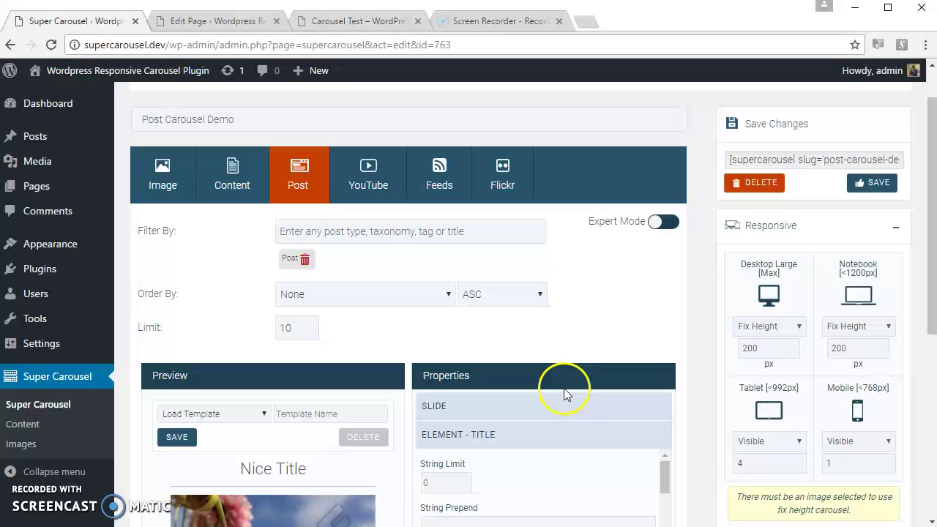
Set the Image element's size to Large, its click action to Featured Image Lightbox and its transition to all.
scroll(695, 340, "down", 2)
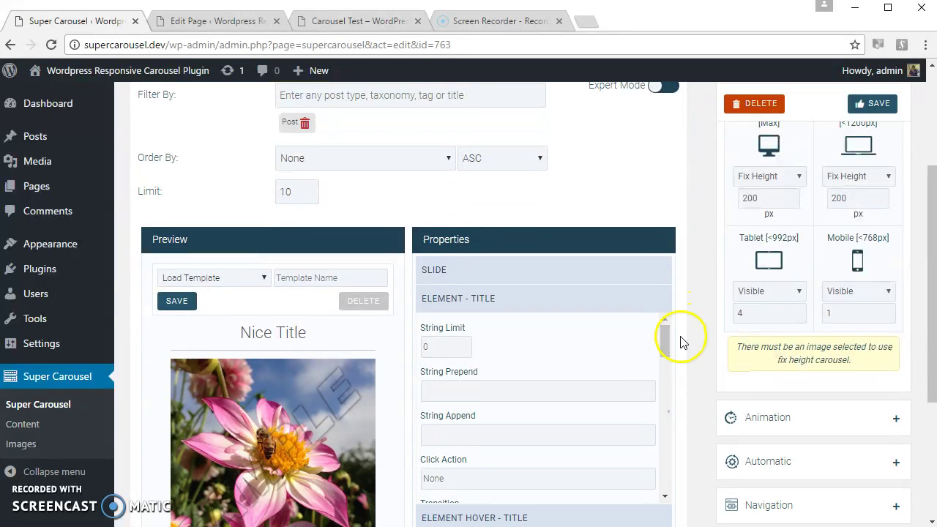
scroll(684, 341, "down", 1)
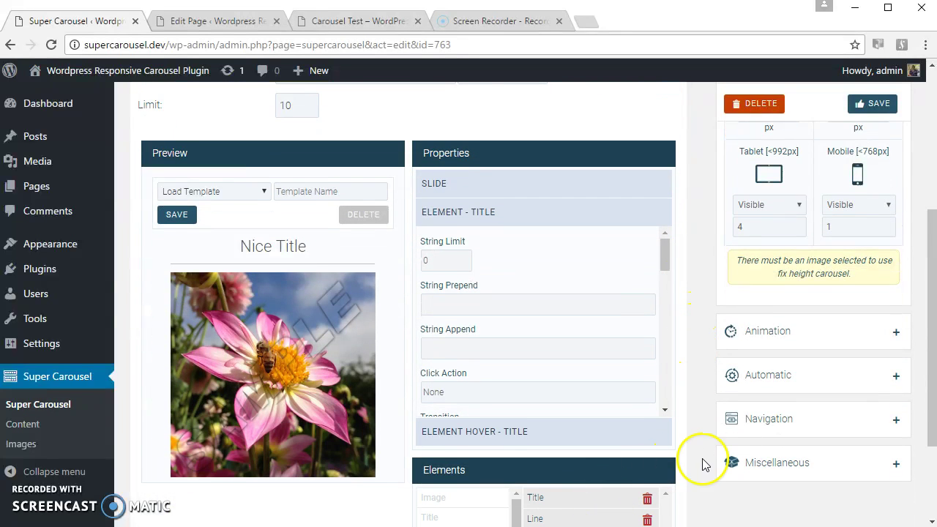
scroll(696, 439, "down", 1)
left_click(590, 464)
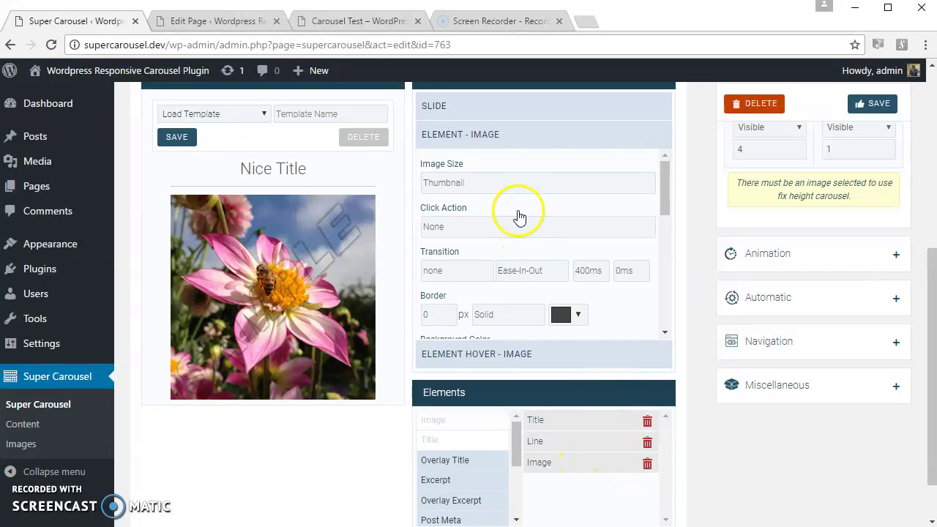
left_click(517, 186)
left_click(519, 185)
left_click(519, 185)
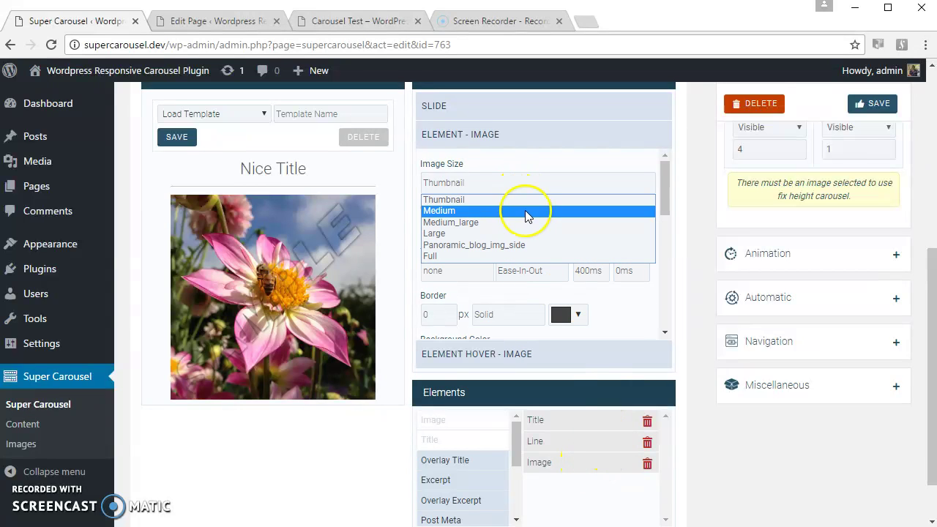
left_click(527, 236)
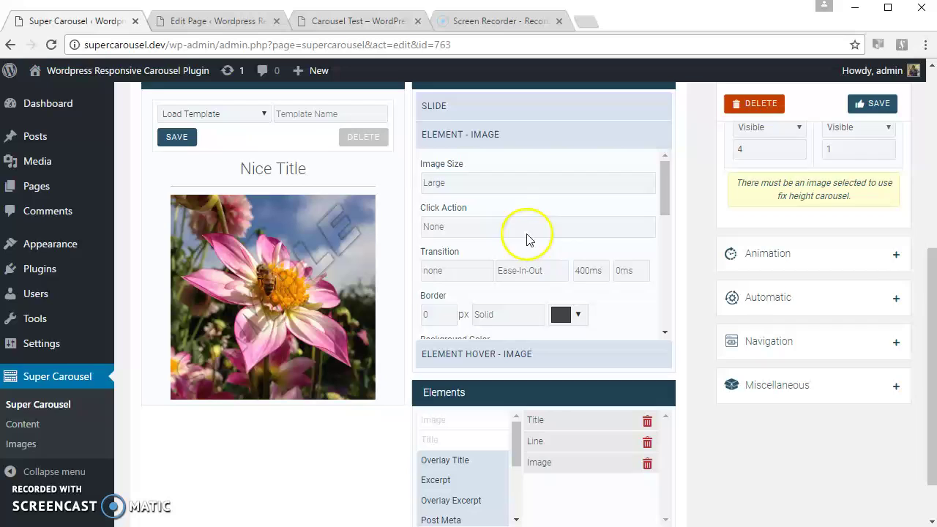
left_click(494, 230)
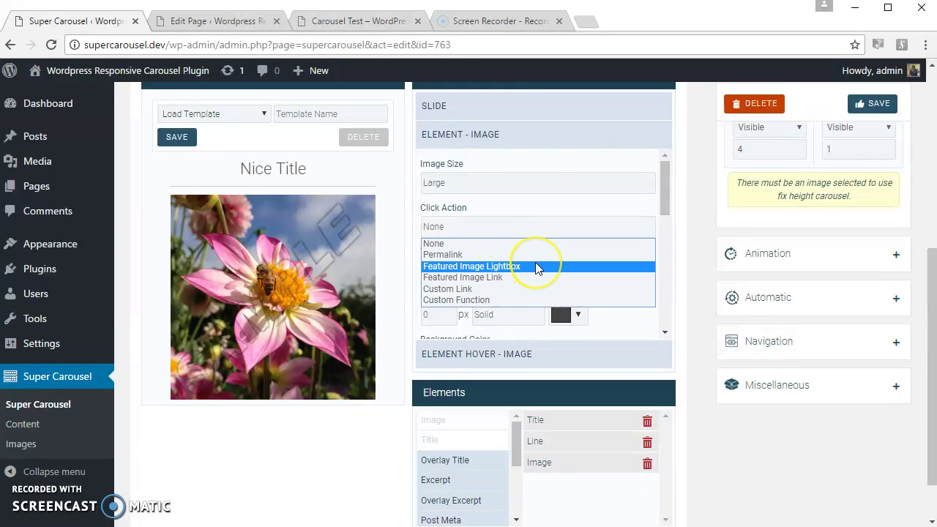
left_click(535, 265)
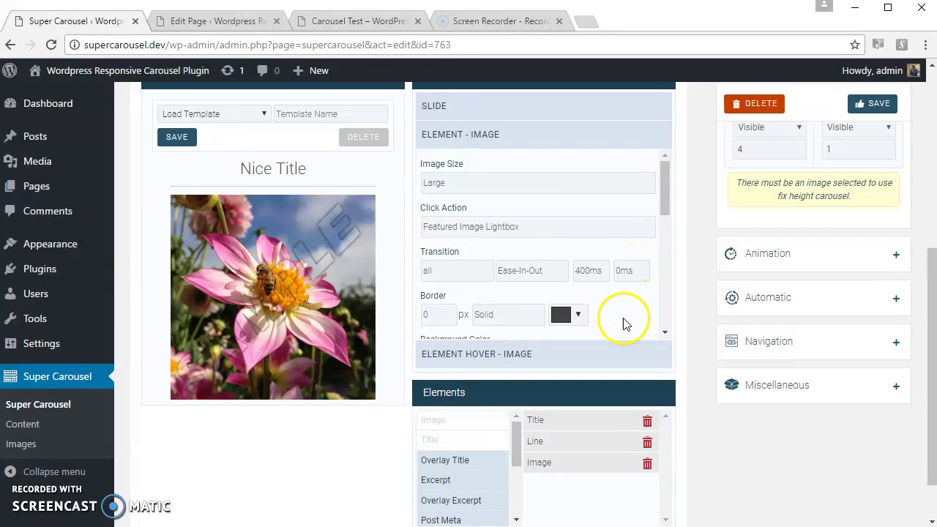
Set the Image element's hover scale to 1.25.
left_click(622, 355)
scroll(642, 309, "down", 3)
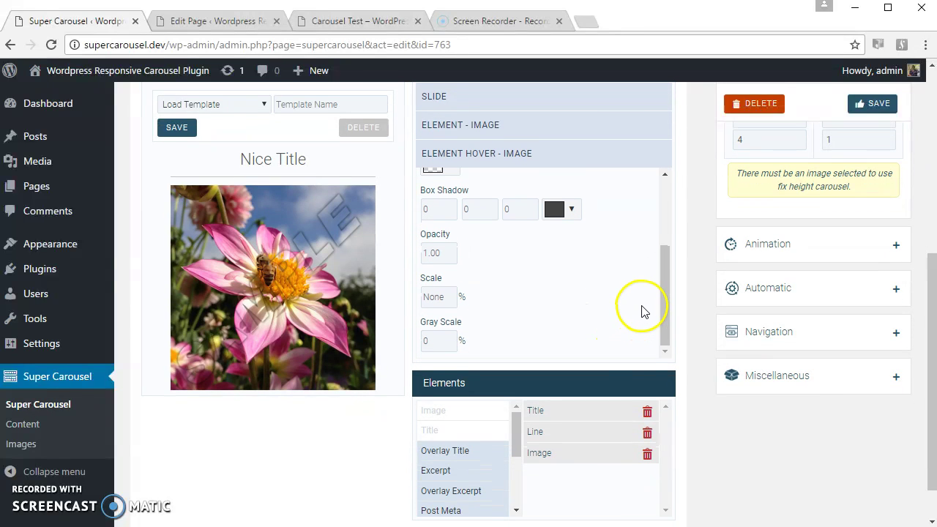
left_click(445, 300)
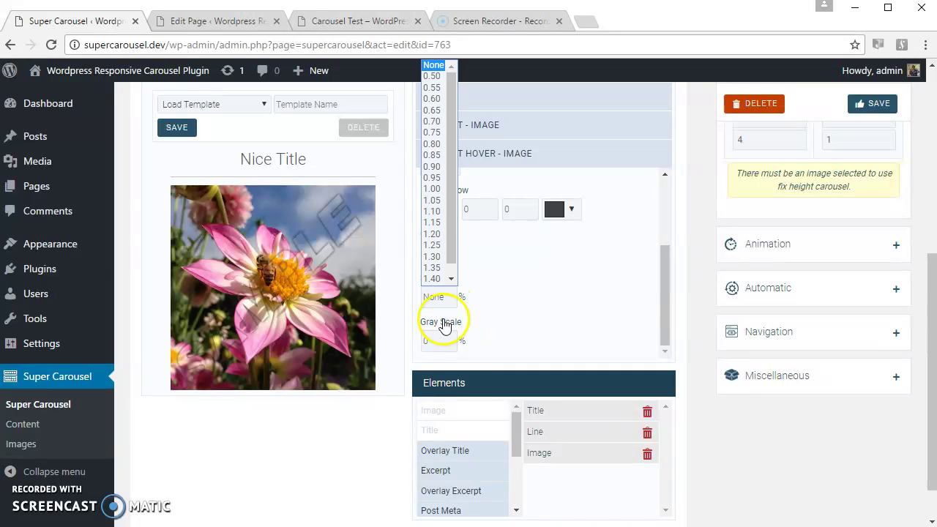
left_click(441, 246)
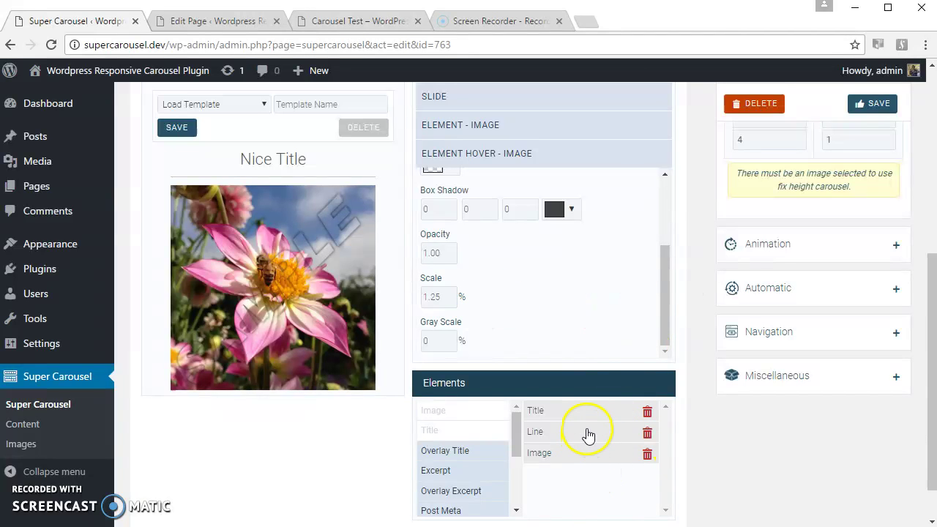
Reorder the slide elements to Image, Line, Title and save the carousel.
left_click_drag(588, 435, 588, 464)
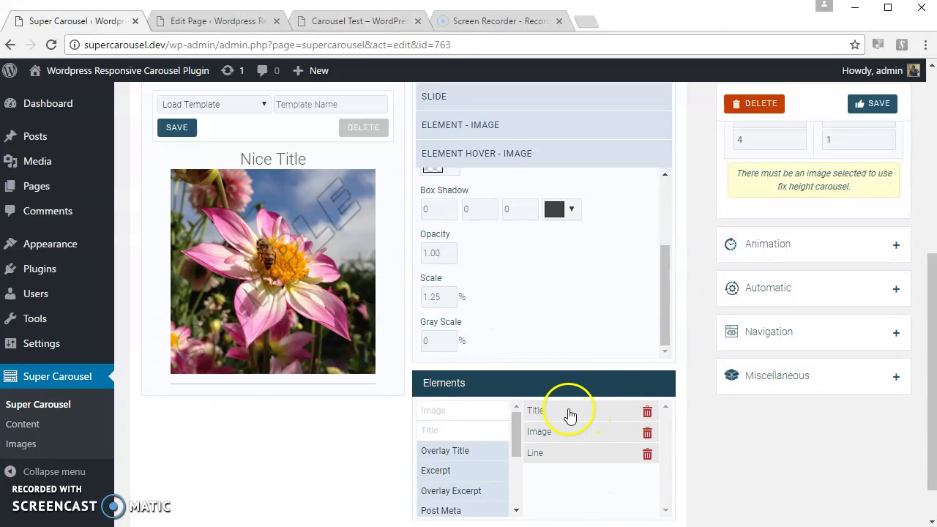
left_click_drag(569, 415, 578, 467)
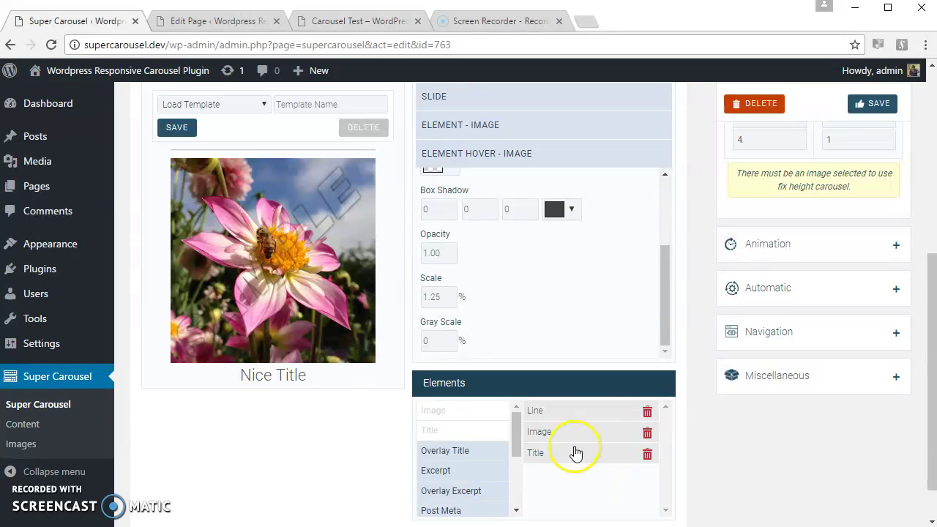
left_click_drag(578, 416, 575, 435)
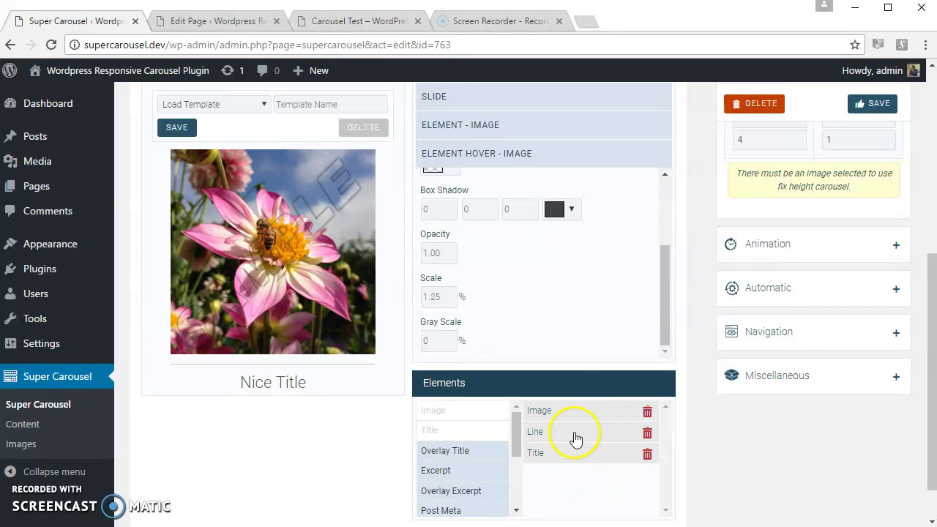
left_click(872, 103)
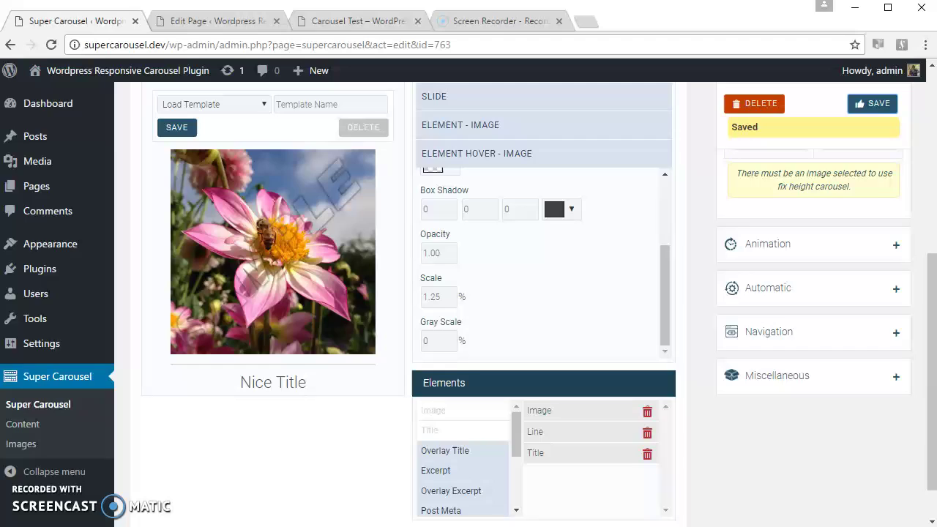
Test the lightbox on the Carousel Test page with the Nice Post Title 1 image, then return to the carousel editor.
left_click(357, 22)
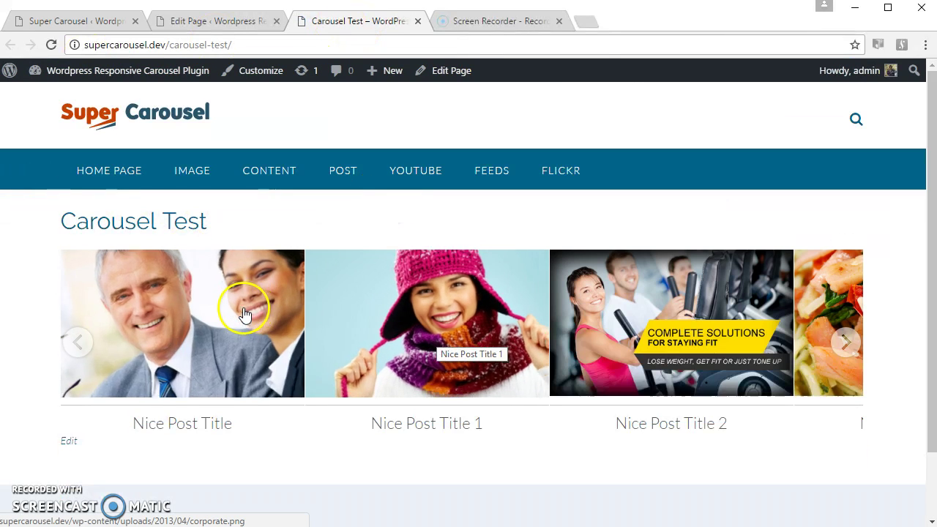
left_click(476, 307)
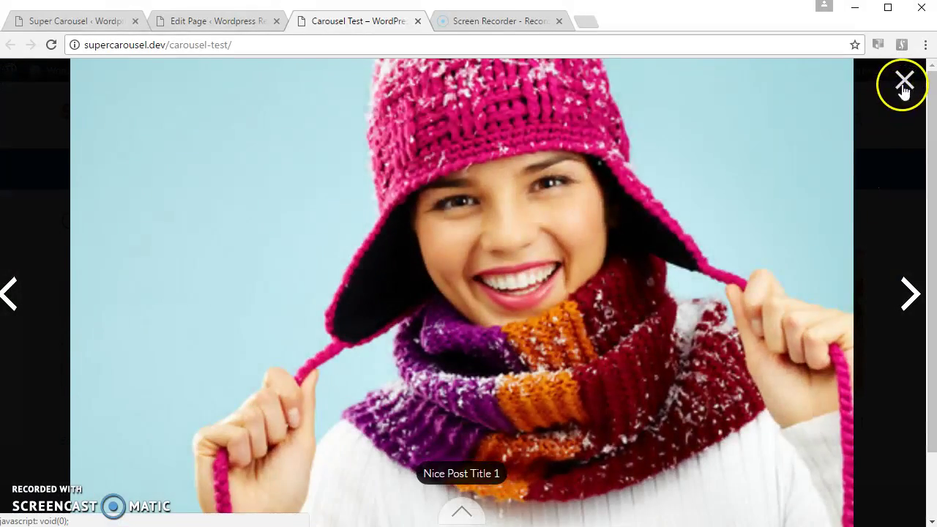
left_click(905, 82)
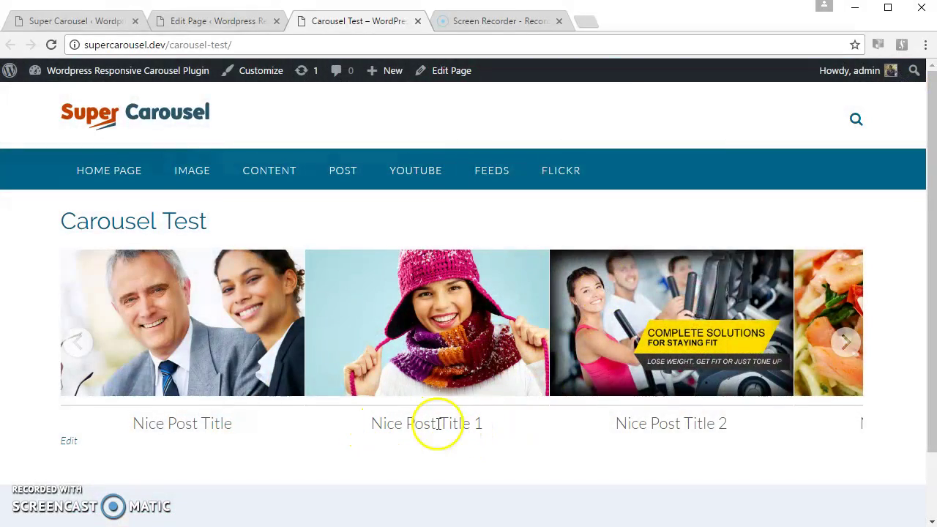
left_click(194, 22)
left_click(66, 21)
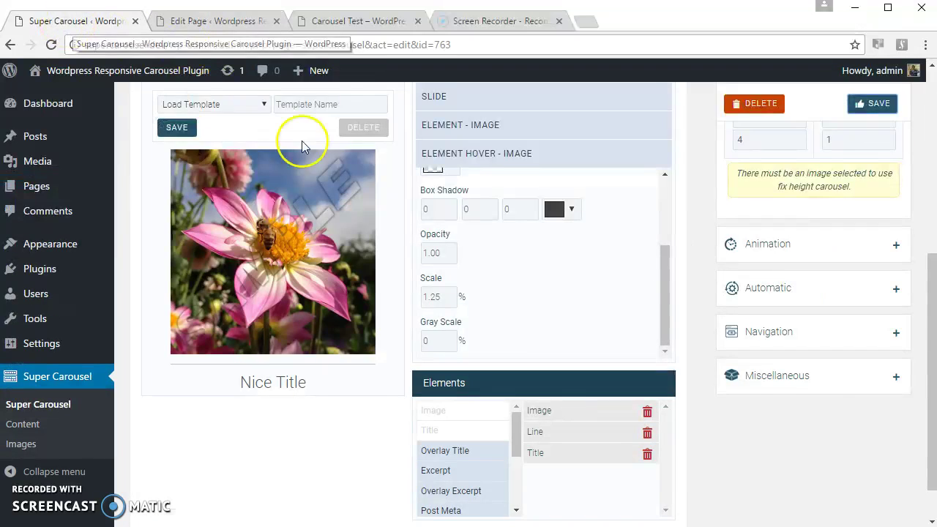
Set the Title element's click action to Permalink and save the carousel.
left_click(563, 459)
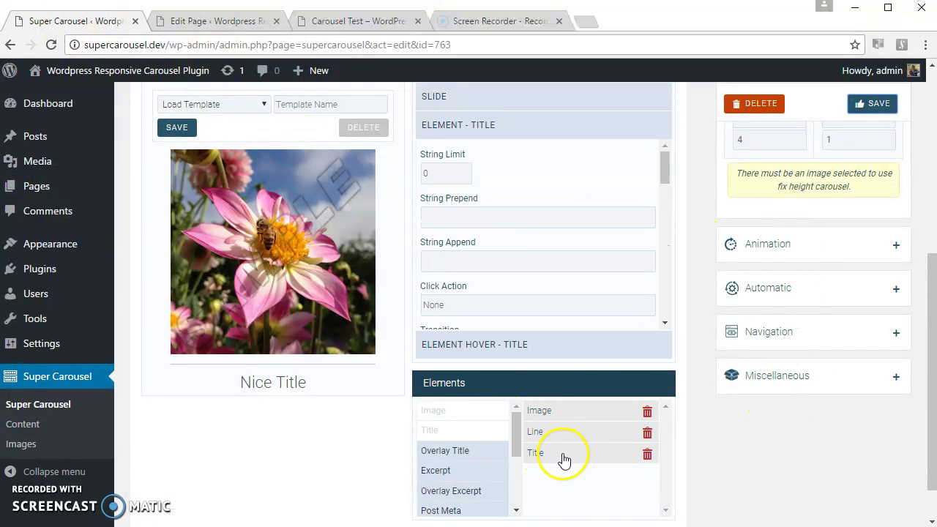
left_click(521, 306)
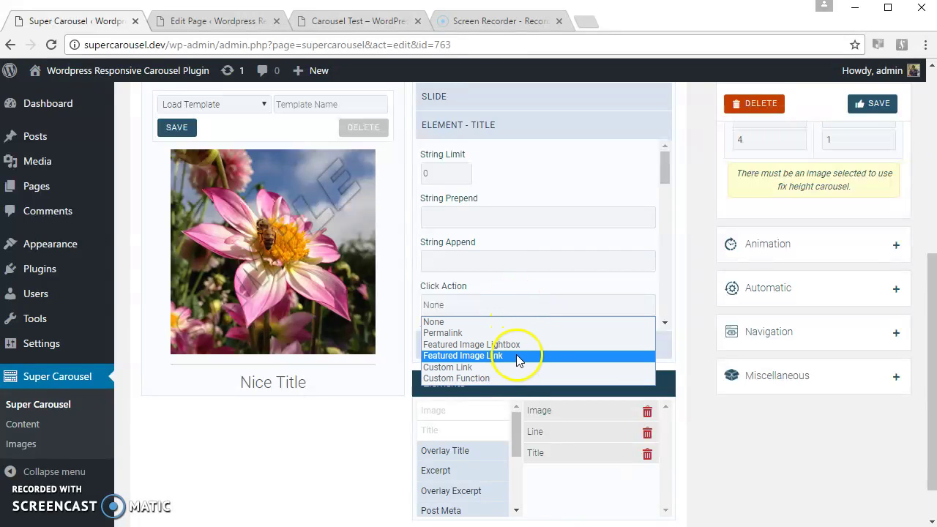
left_click(503, 335)
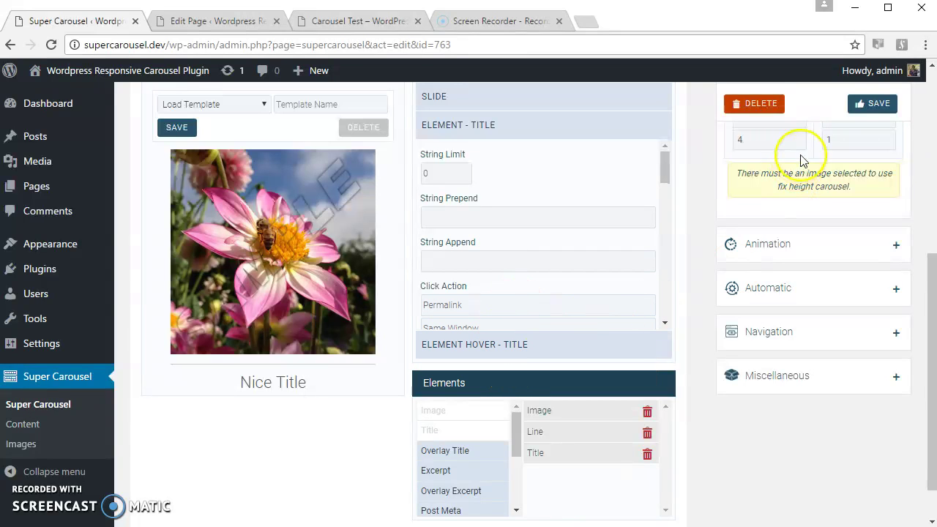
left_click(871, 103)
Reload the Carousel Test page, test the Nice Post Title 2 link, go back and return to the carousel editor.
left_click(359, 21)
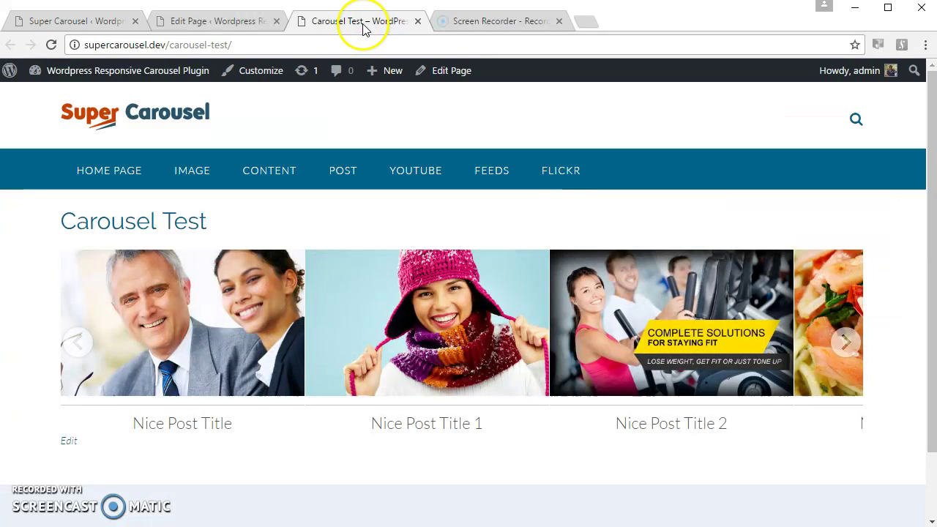
key("F5")
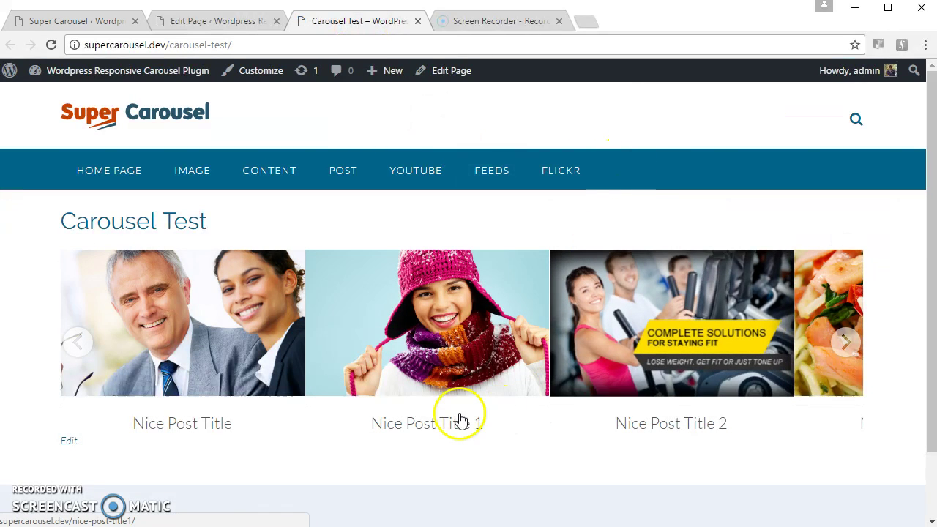
left_click(680, 425)
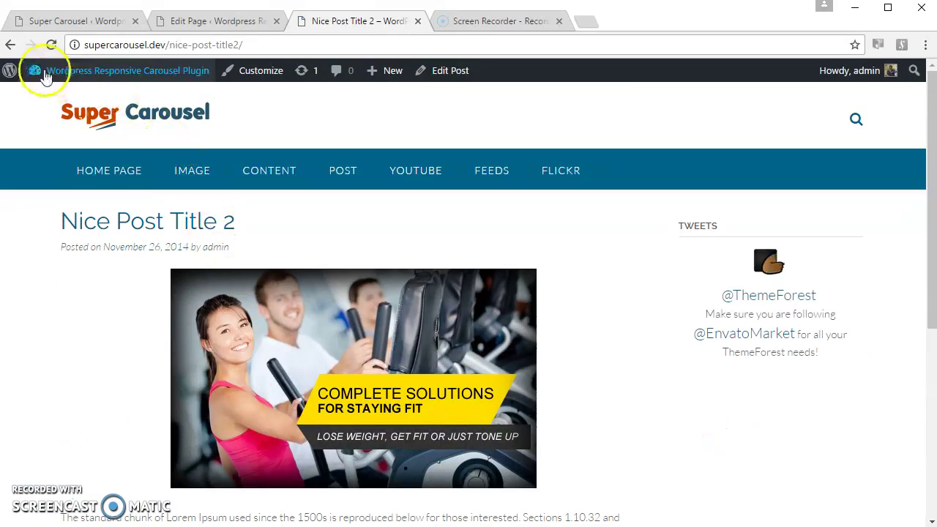
left_click(11, 45)
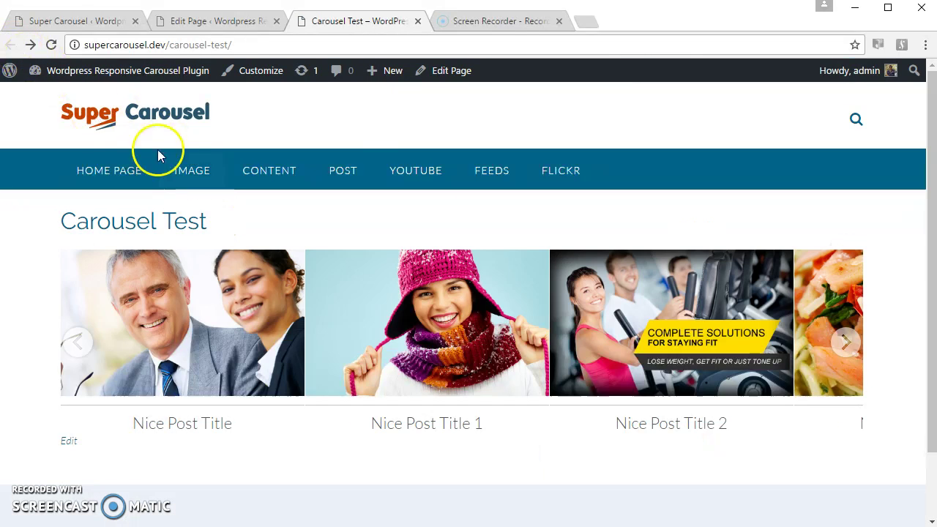
left_click(62, 22)
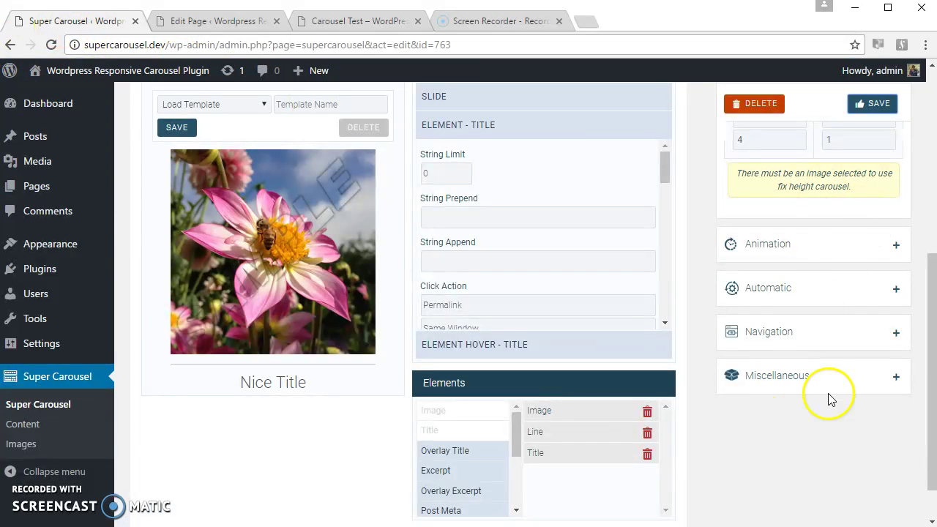
Look through the carousel's Animation and Navigation settings, then collapse them.
left_click(826, 246)
left_click(826, 246)
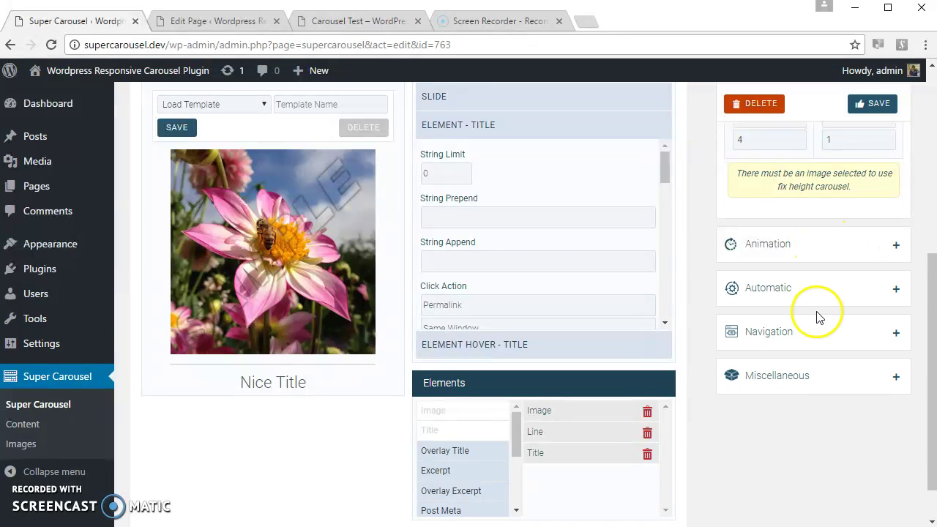
left_click(812, 341)
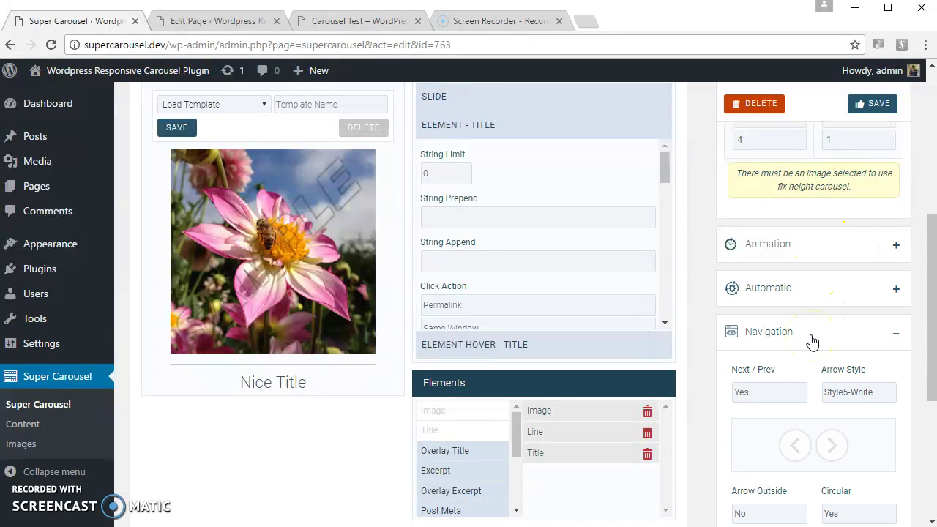
scroll(813, 341, "down", 4)
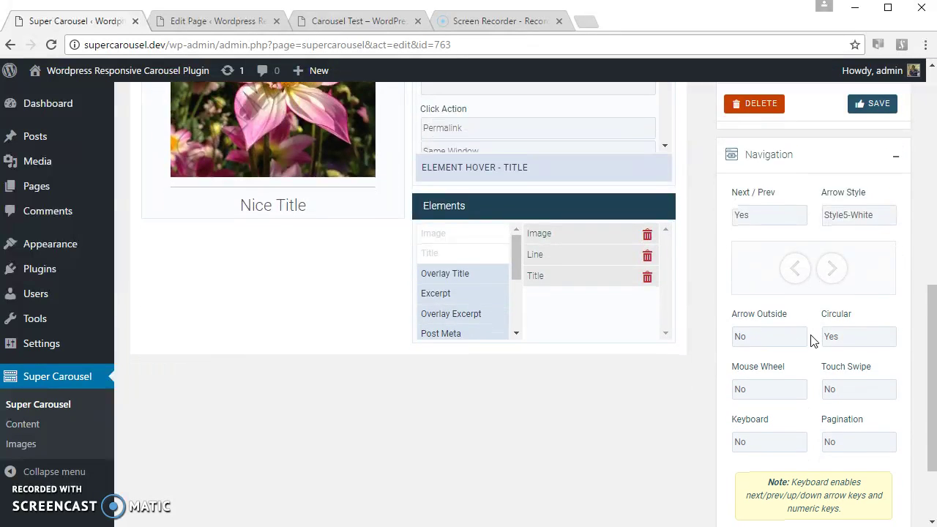
scroll(812, 341, "up", 3)
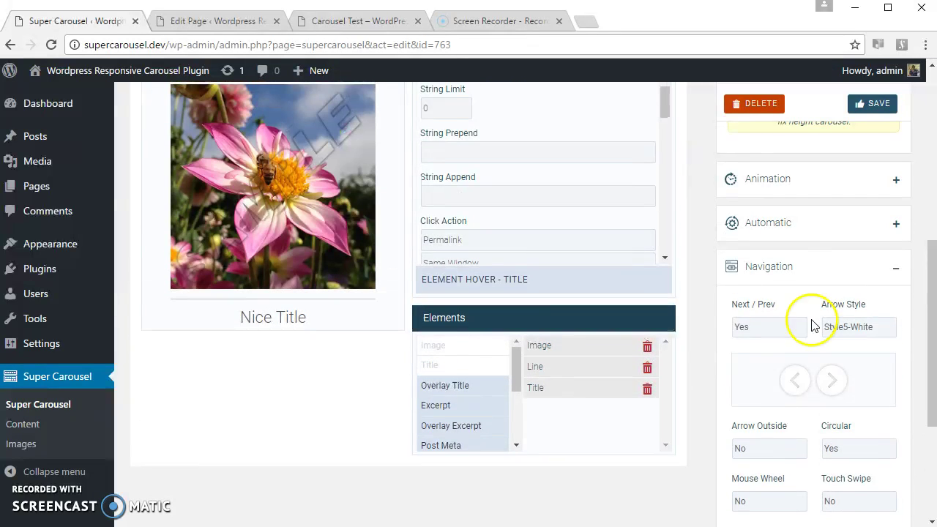
left_click(810, 273)
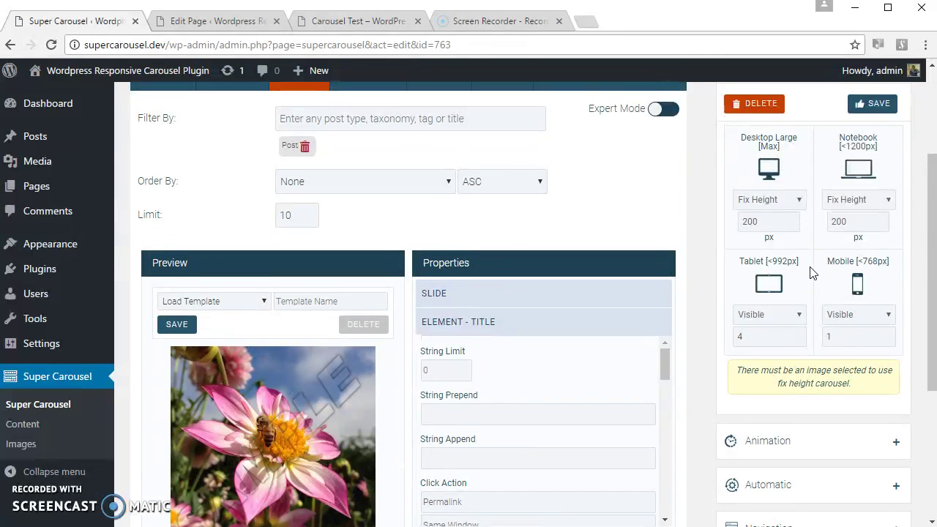
Turn on Expert Mode for the post carousel and look over its HTML, Global CSS and variables areas.
scroll(810, 272, "up", 2)
scroll(628, 359, "up", 1)
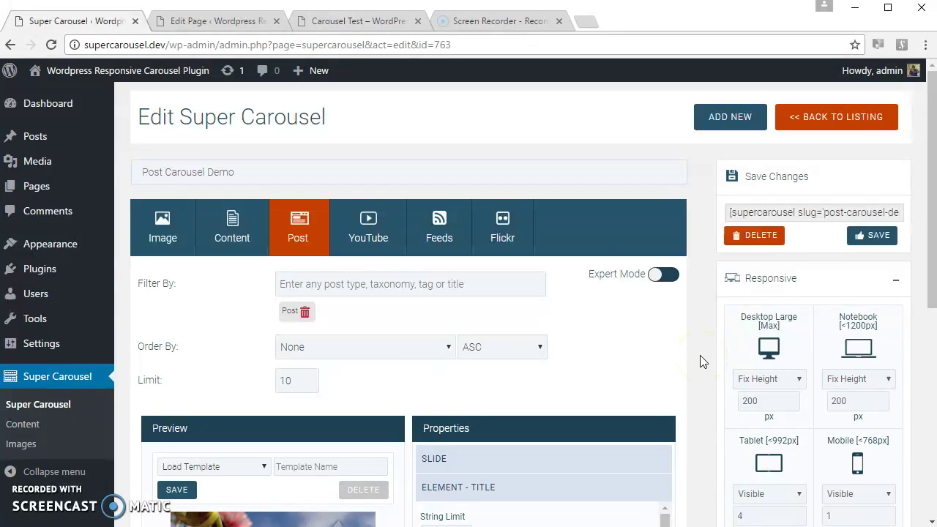
left_click(671, 280)
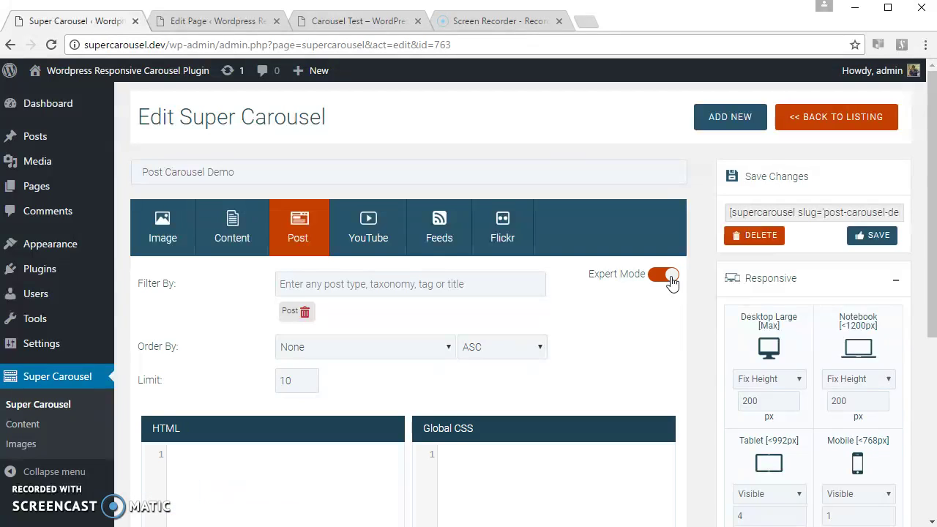
scroll(644, 344, "down", 2)
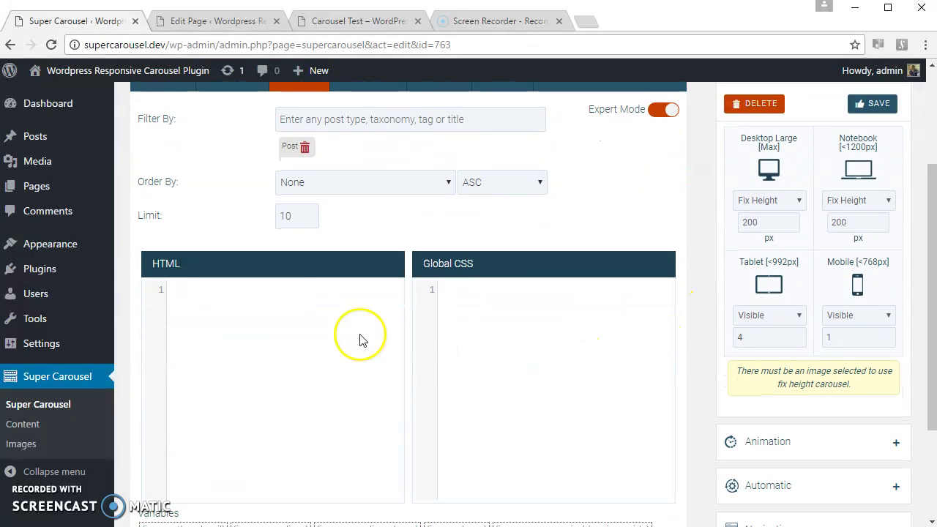
scroll(209, 292, "down", 1)
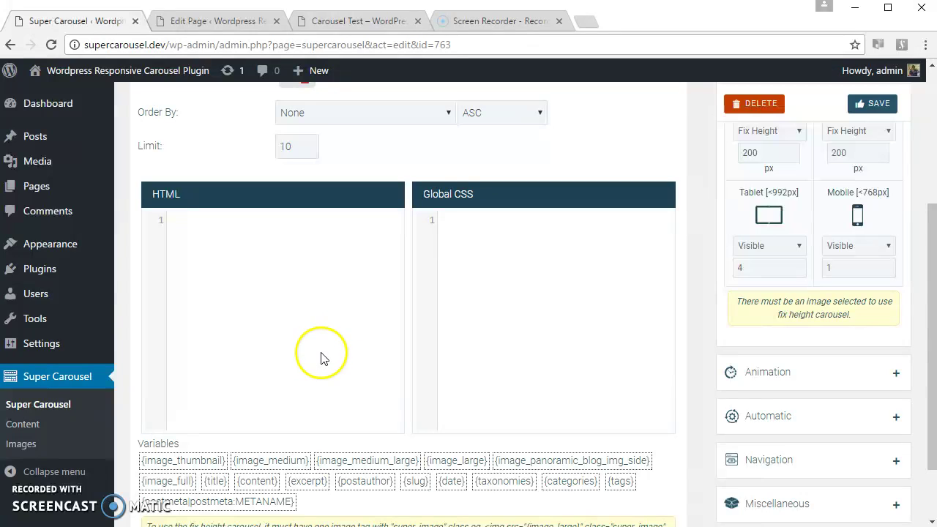
Write an h4 heading containing the {title} variable on the first line of the carousel's HTML code.
scroll(345, 352, "up", 1)
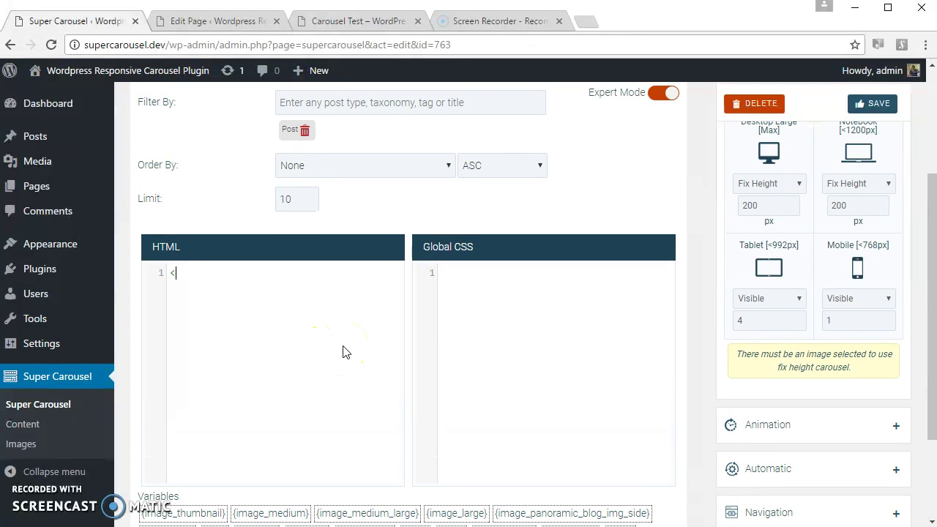
type("h")
type("4>{}")
type("title}</h4>")
key("Left")
key("ctrl+shift+Left")
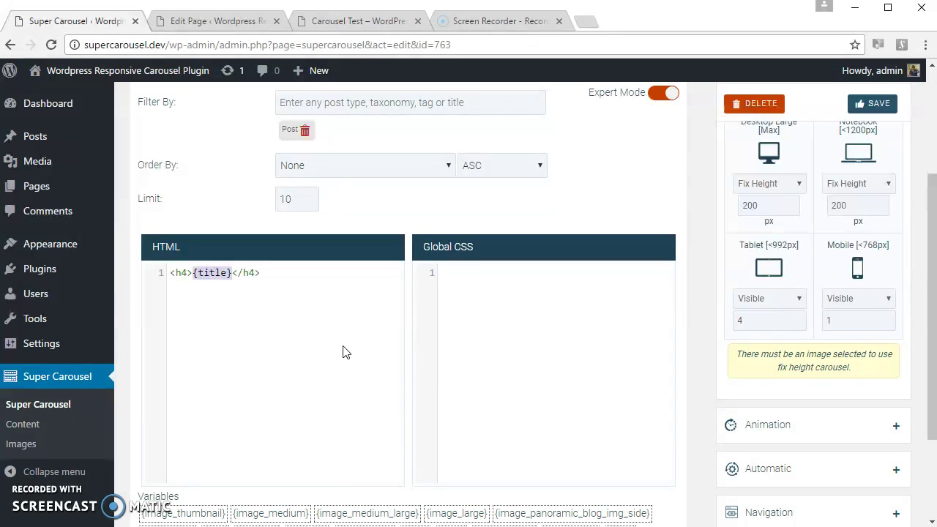
Wrap the {title} variable inside the h4 heading in a link whose href is {permalink}.
key("BackSpace")
type("<a><")
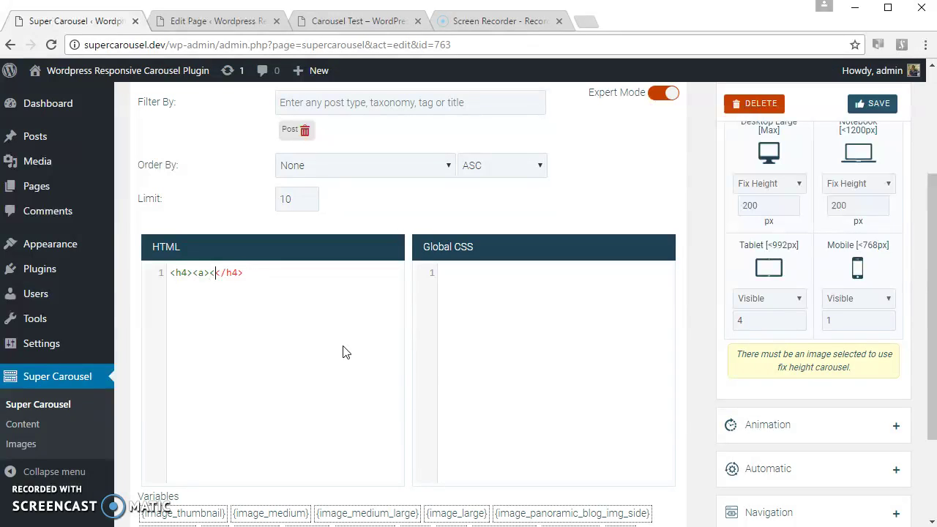
type("/a>")
type("{title")
key("Left")
type("href=\"\"")
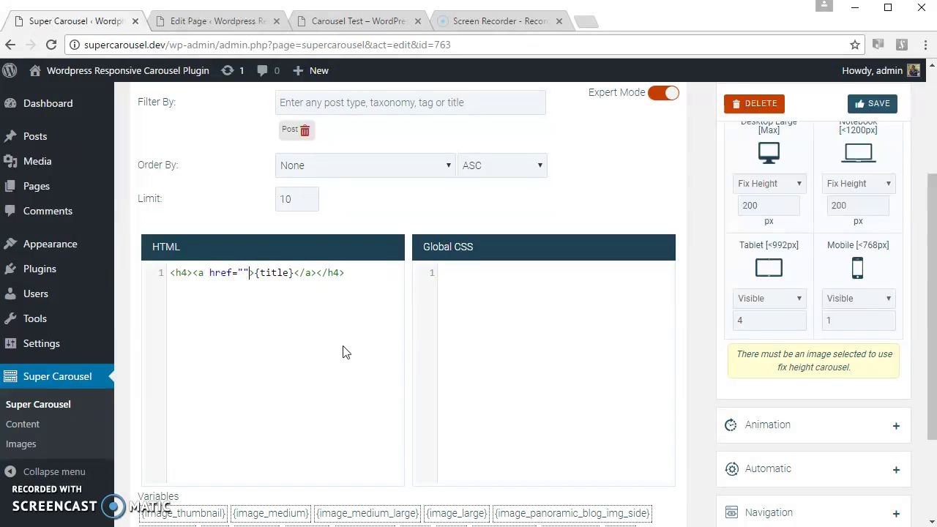
type("{}permalink")
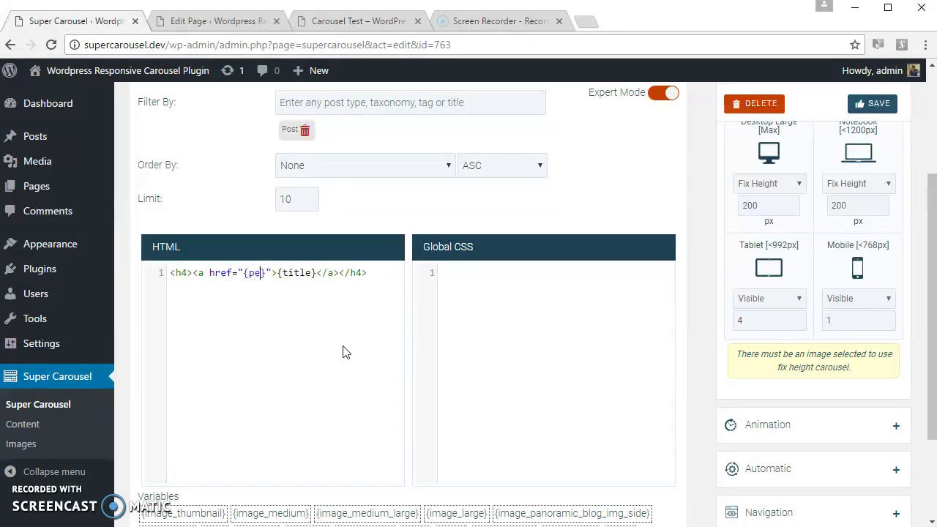
key("End")
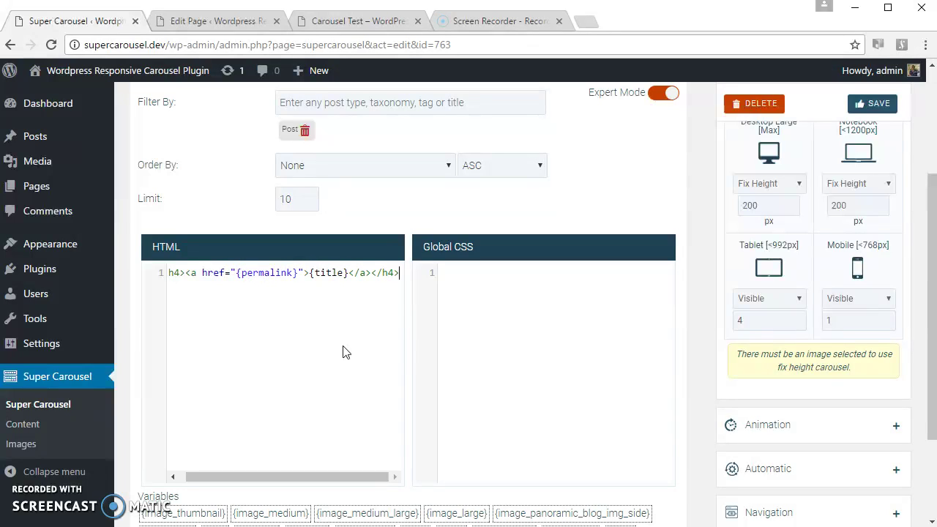
Add a second HTML line with an anchor around an img tag whose src is {image_large}.
key("Return")
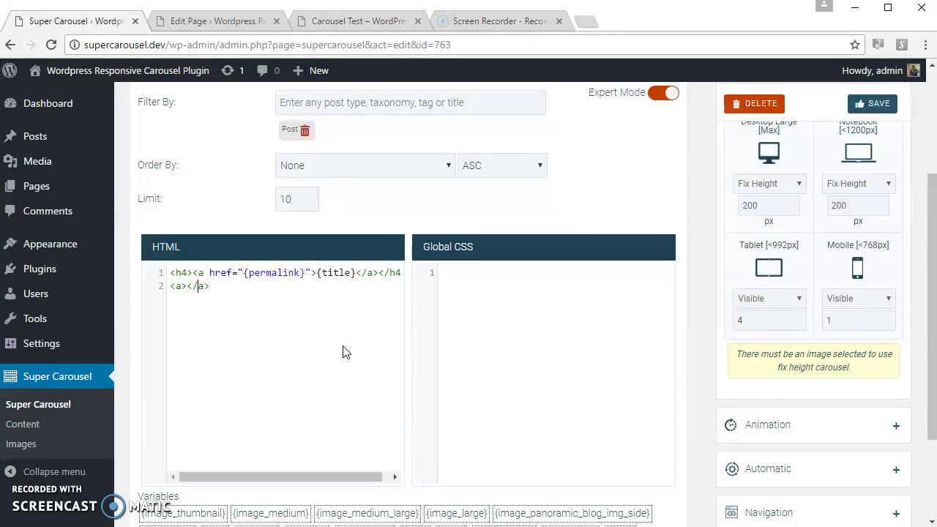
type("<a><img />")
key("Left")
key("Left")
type("src=")
type("\":\"")
key("BackSpace")
type("{}image_lar")
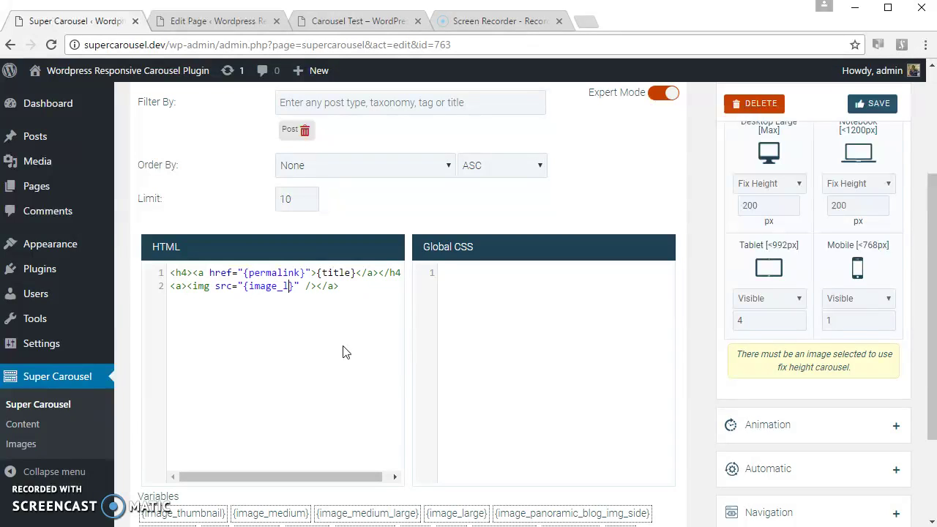
type("ge")
Give the anchor around the image the href {image_large} and the class superlight.
key("ctrl+shift+Left")
key("ctrl+c")
key("Home")
type("href=\"")
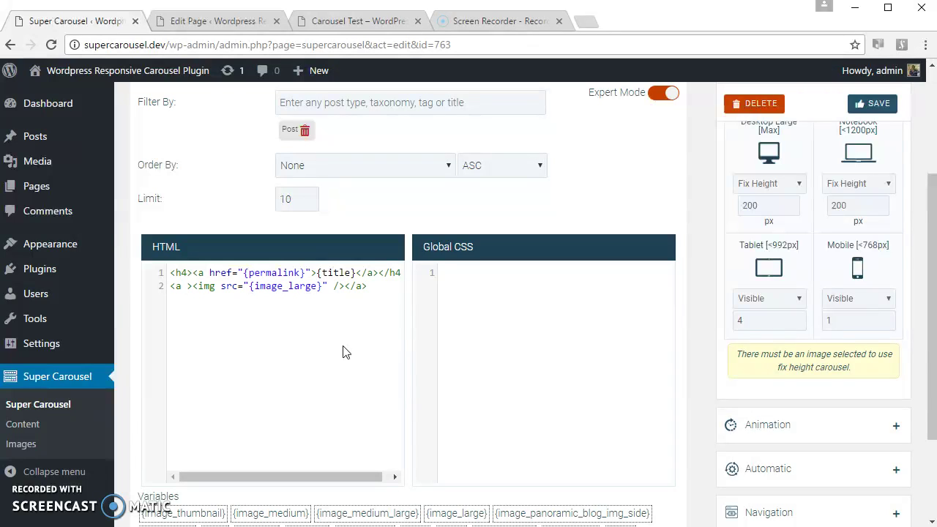
type("{")
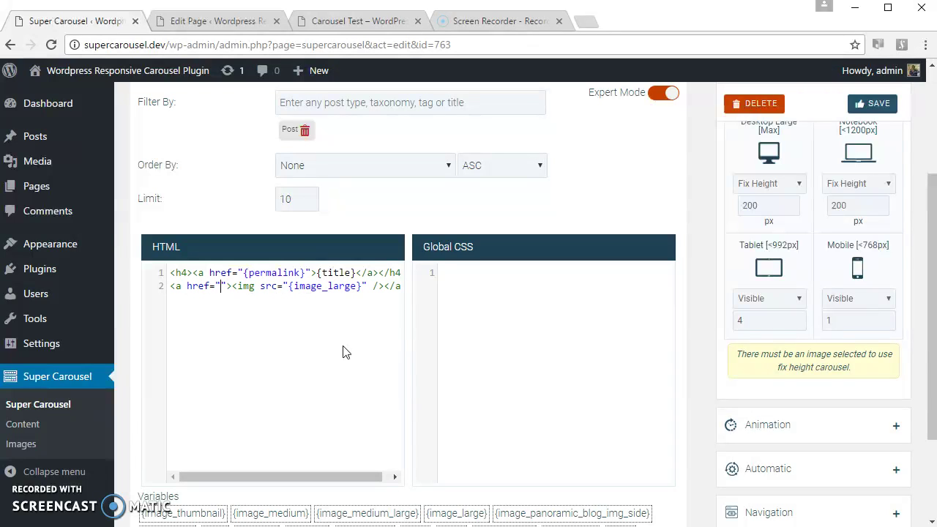
key("ctrl+v")
type("}")
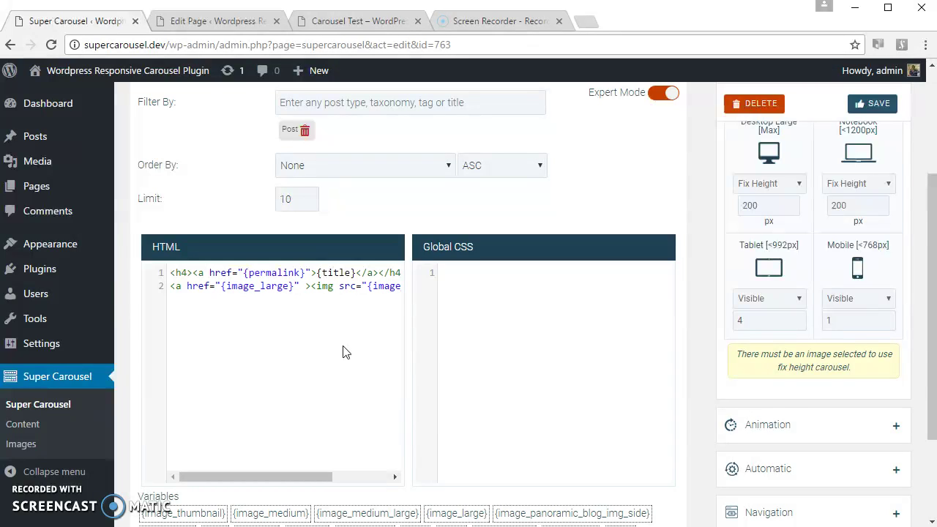
type(" class=\"")
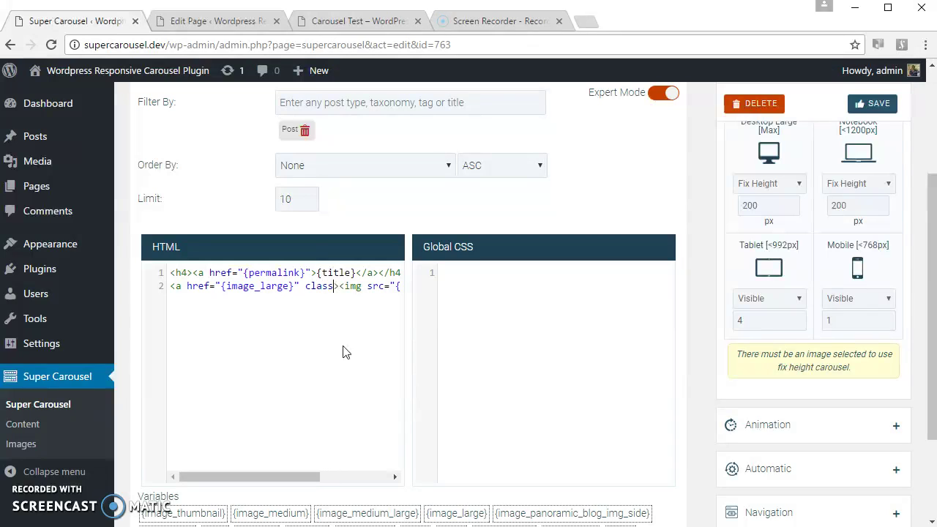
type("superlight")
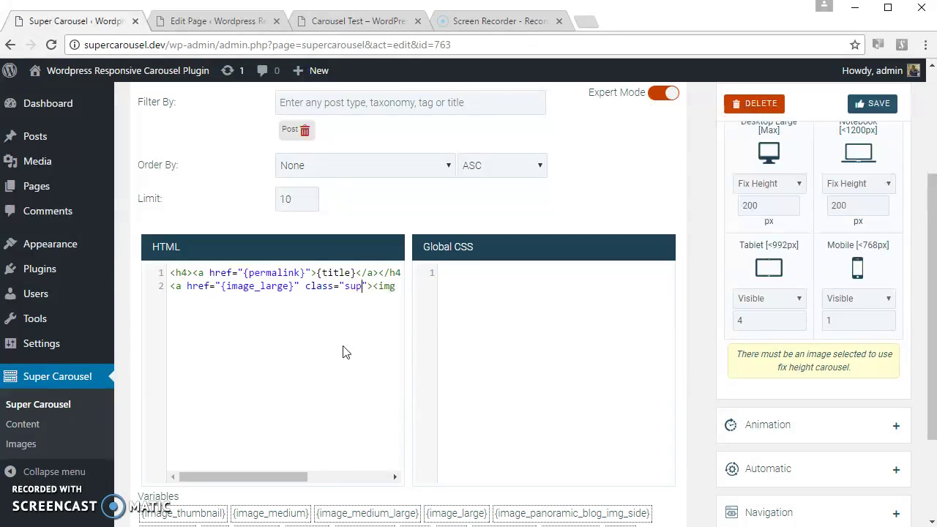
key("End")
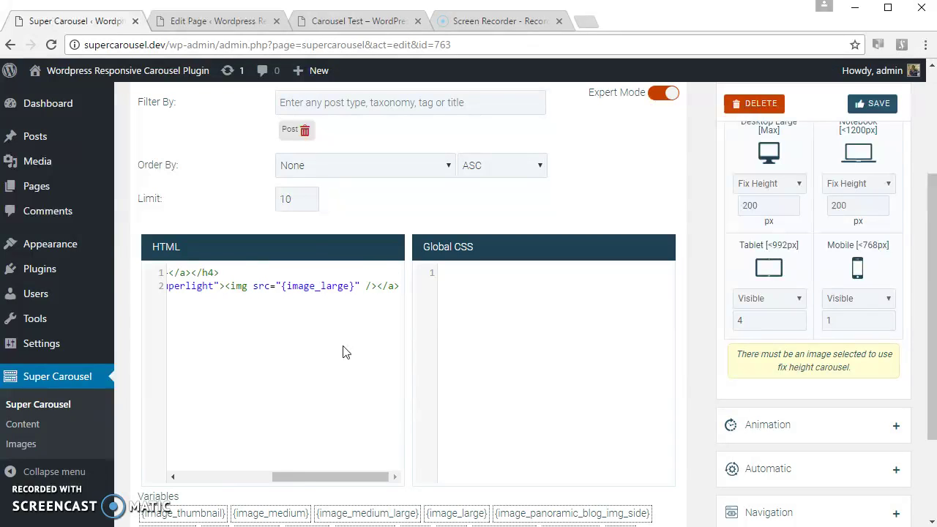
Insert an <hr /> line between the heading and the image link, and save the carousel.
key("Return")
type("<h")
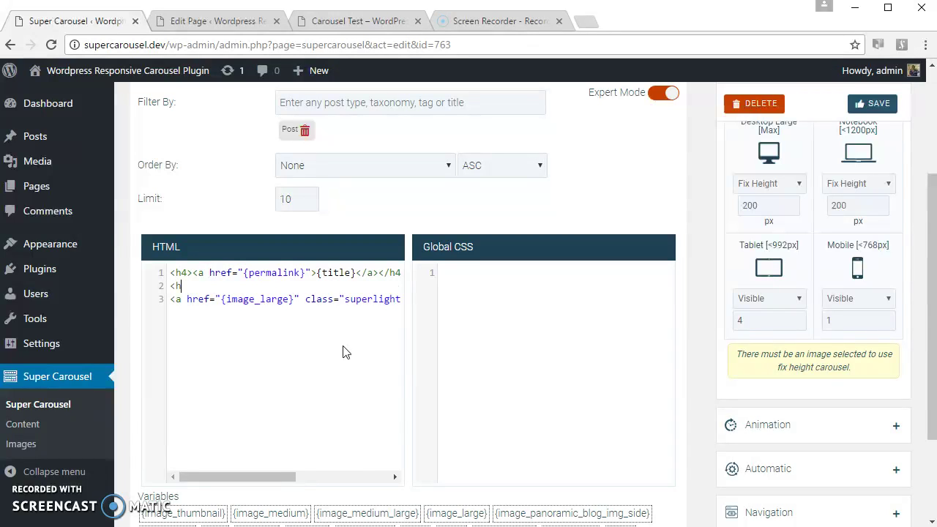
type("r />")
key("Right")
key("End")
key("Home")
key("End")
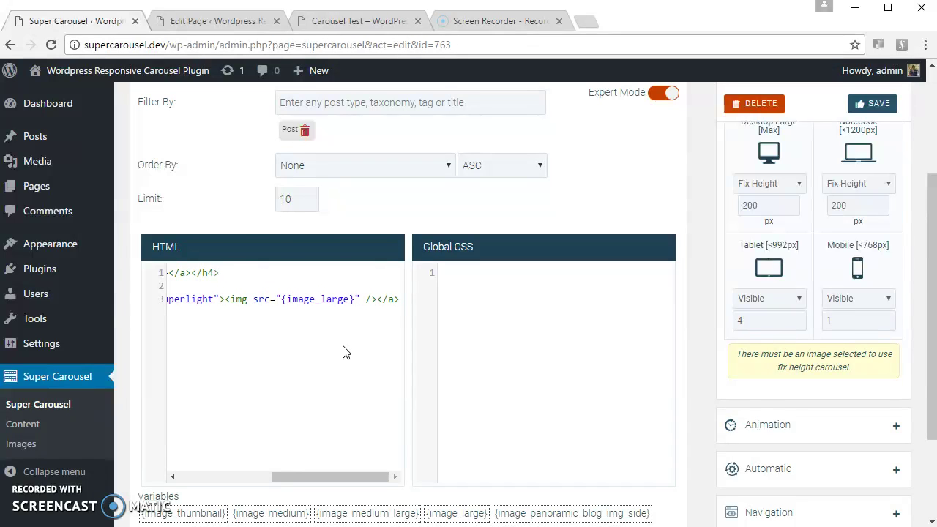
left_click(874, 104)
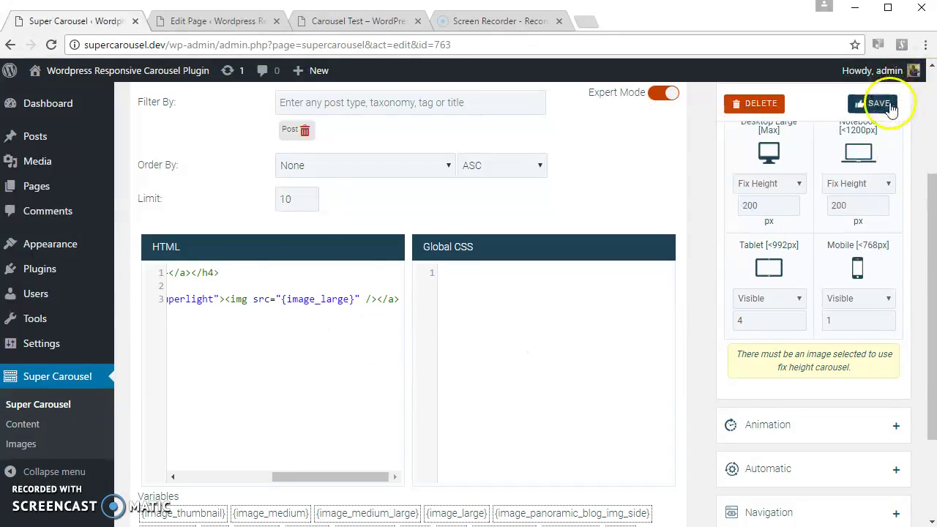
Reload the Carousel Test page to check the custom HTML layout and return to the carousel editor.
left_click(370, 24)
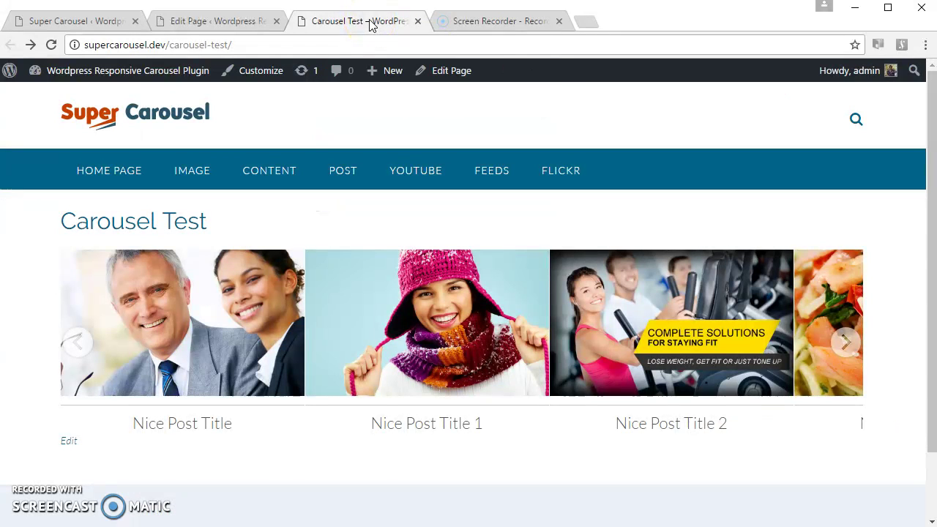
key("F5")
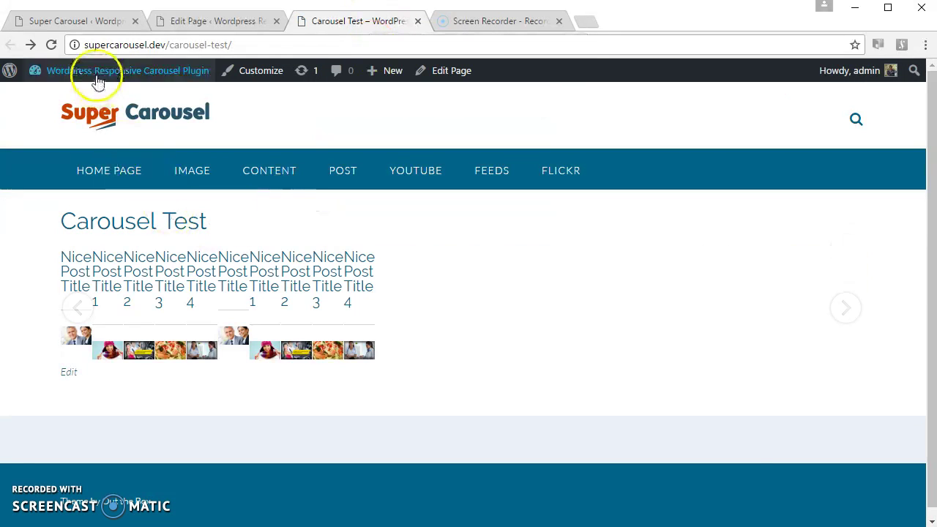
left_click(74, 20)
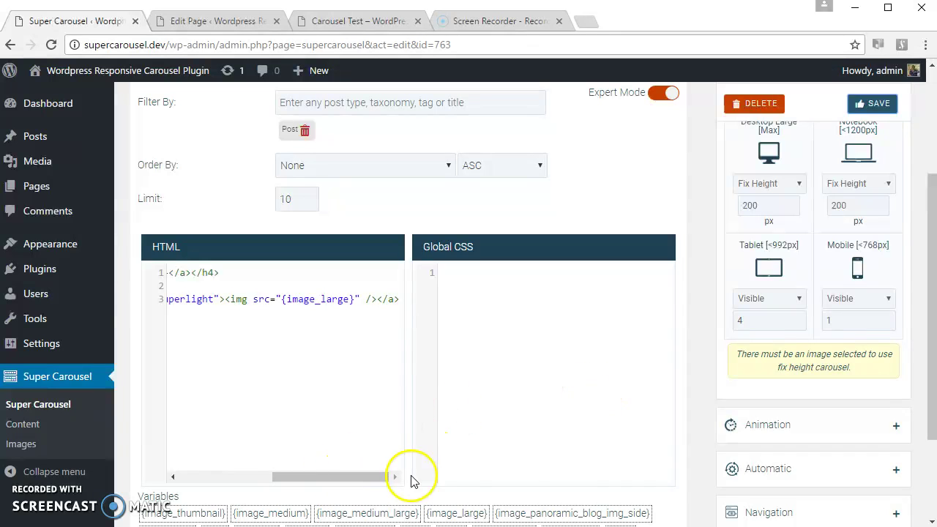
Copy class="super_image" from the fix height note into the img tag after its src attribute, and save the carousel.
scroll(542, 468, "down", 2)
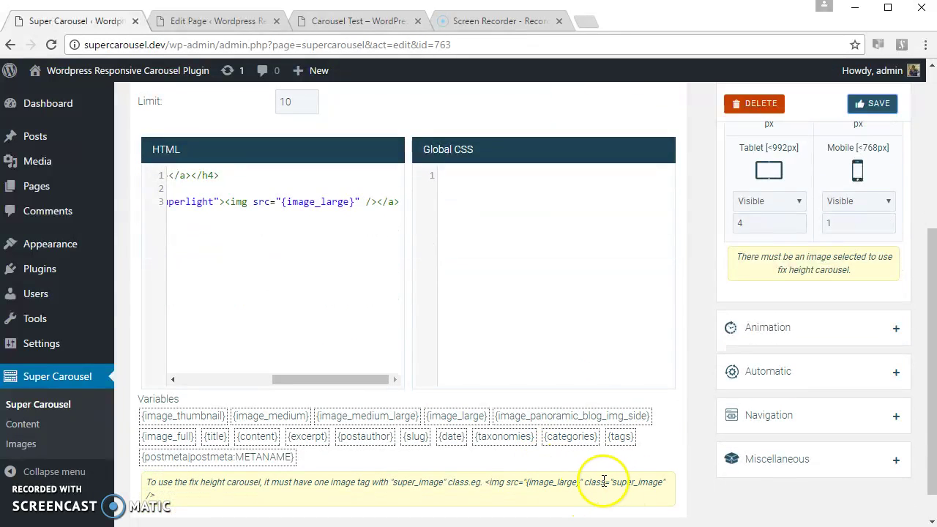
left_click_drag(584, 482, 667, 481)
key("ctrl+c")
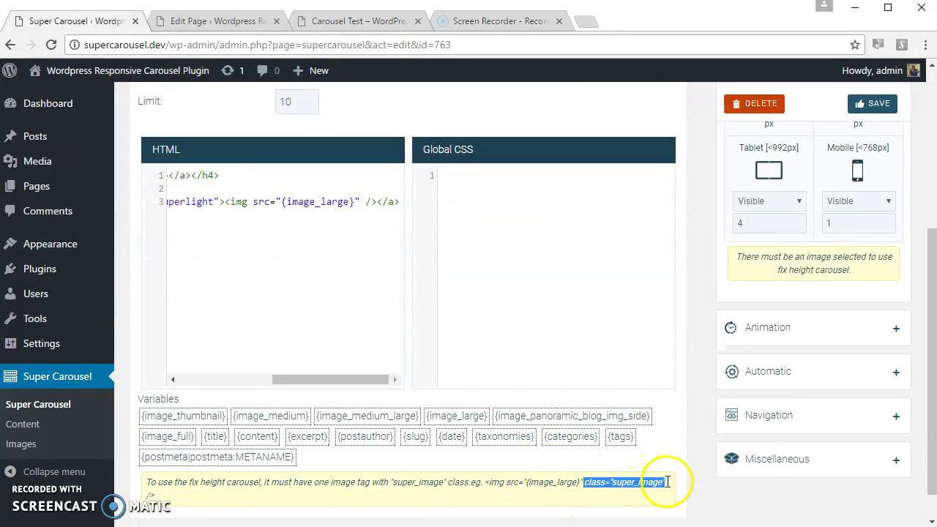
left_click(303, 198)
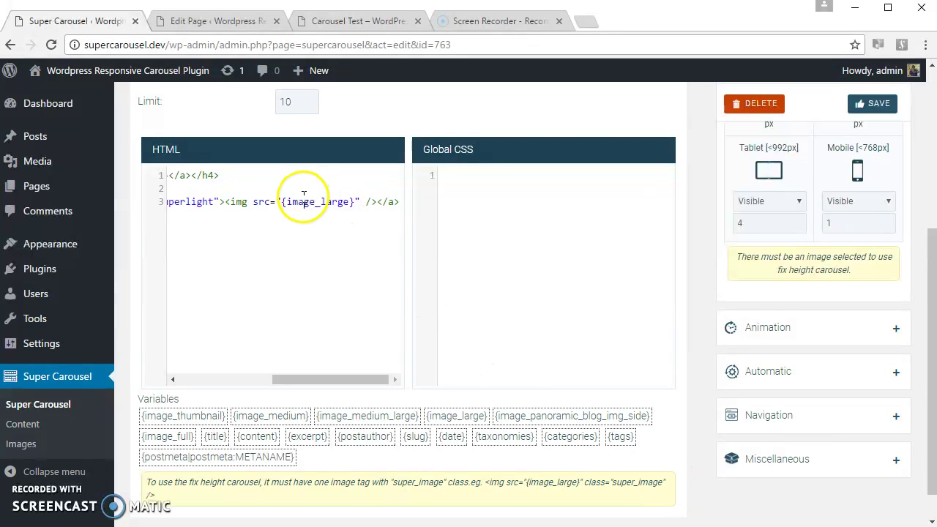
key("Right")
key("Right")
key("Right")
key("Right")
key("Right")
key("Right")
key("Right")
key("Right")
key("Right")
key("Right")
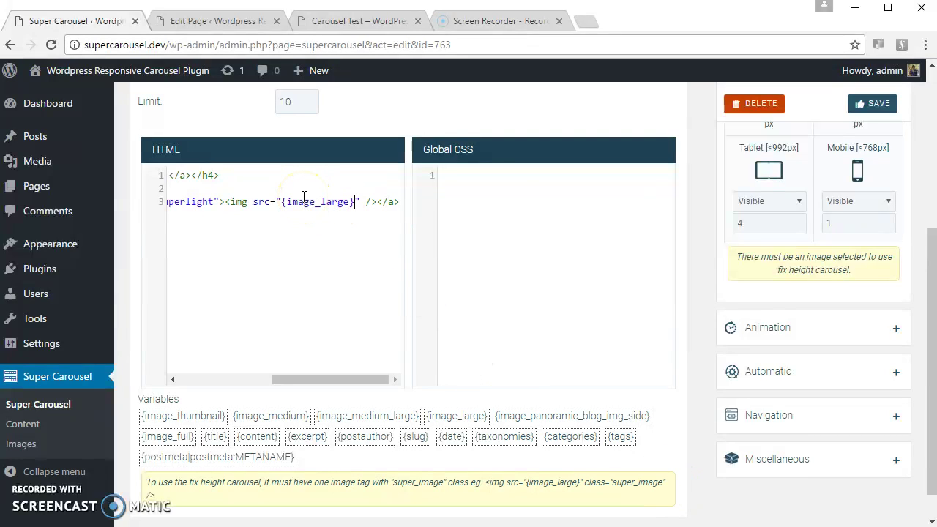
key("ctrl+v")
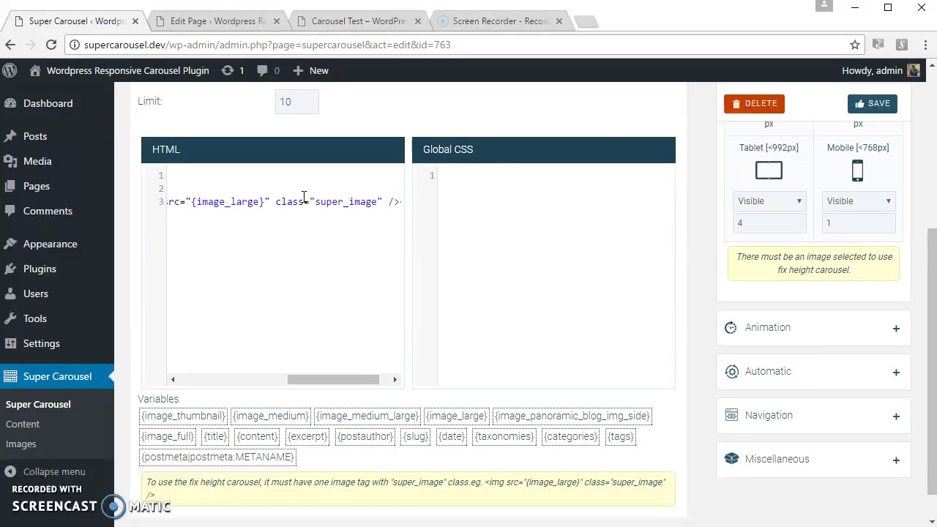
left_click(874, 104)
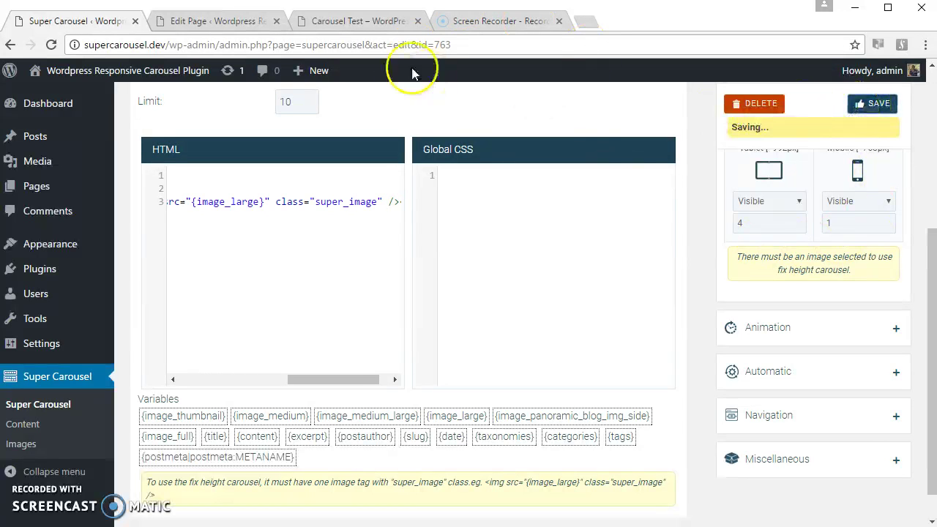
Reload the Carousel Test page and advance the carousel by two slides.
left_click(368, 21)
key("F5")
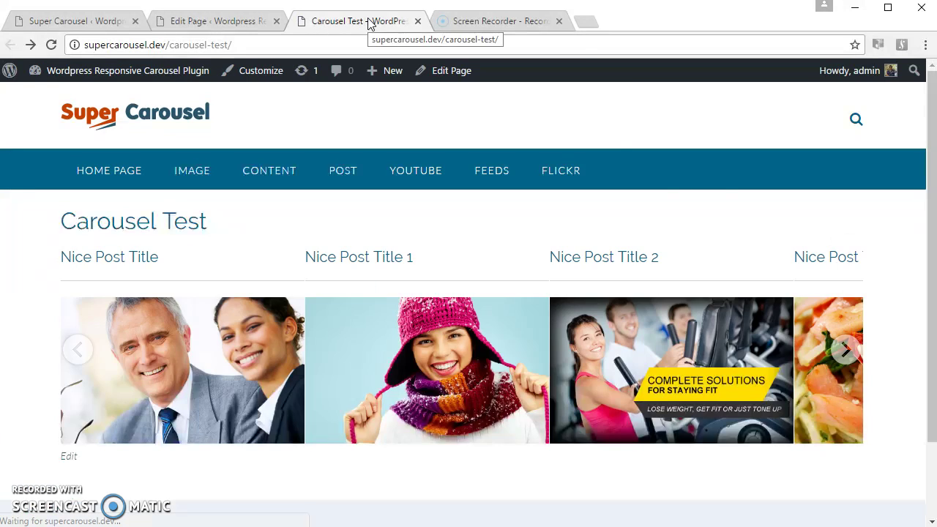
left_click(847, 351)
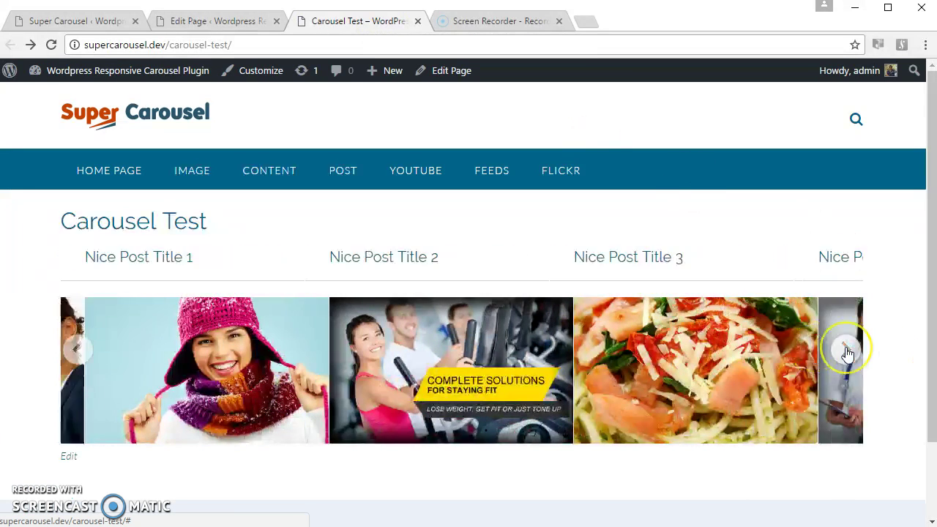
left_click(846, 352)
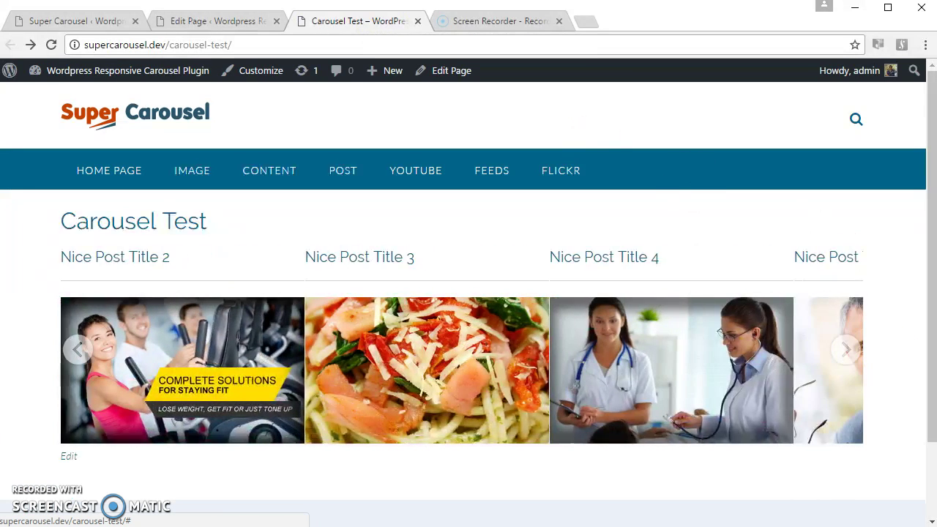
View the Nice Post Title 3 image in the lightbox, close it, check the title's link and close the post page.
left_click(452, 370)
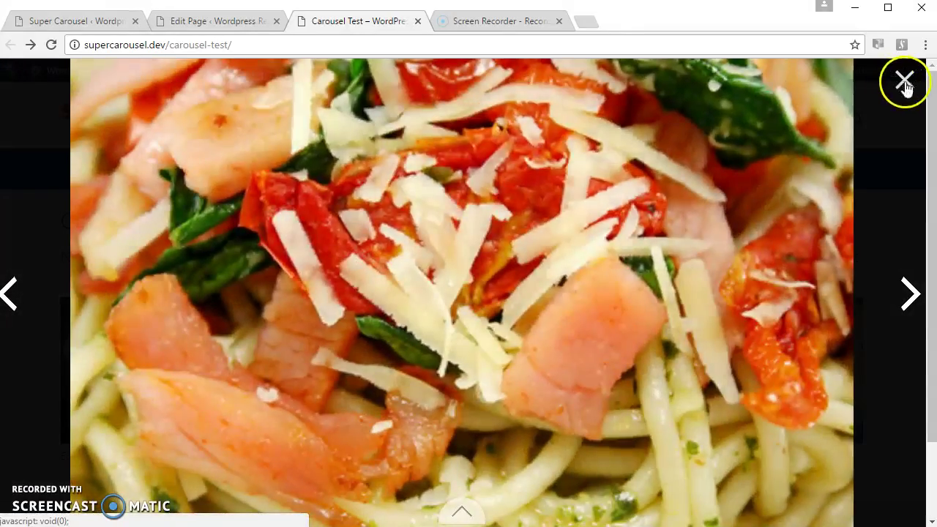
left_click(902, 81)
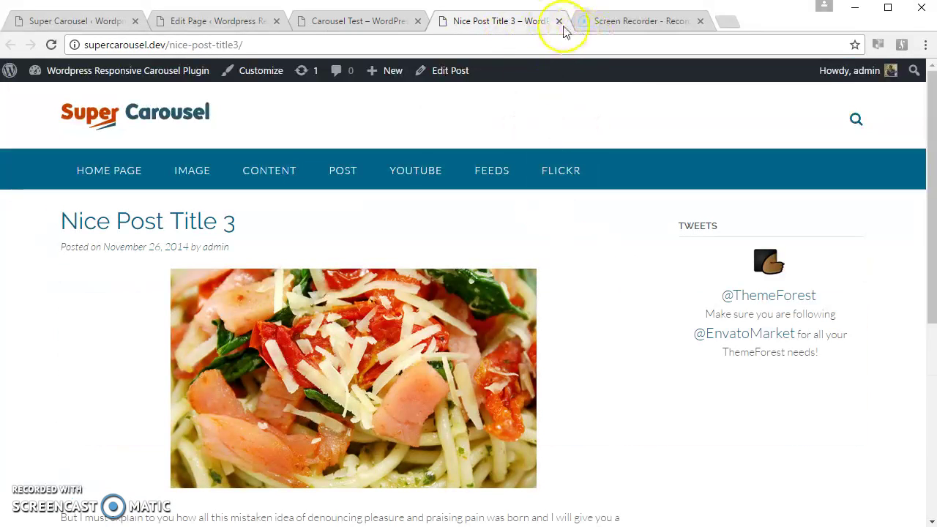
left_click(558, 22)
Return to the carousel editor, add class="customheading" to the opening h4 tag in the HTML code, and copy the class name.
left_click(228, 22)
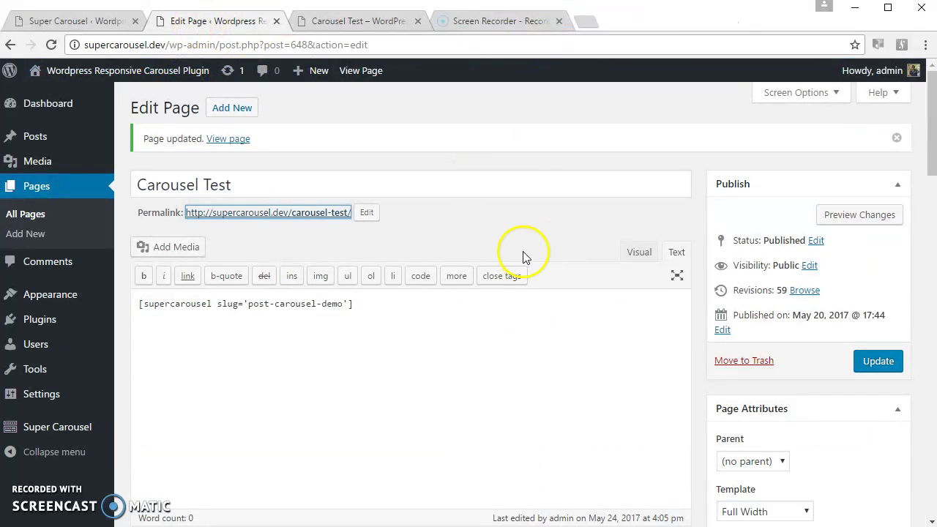
left_click(68, 21)
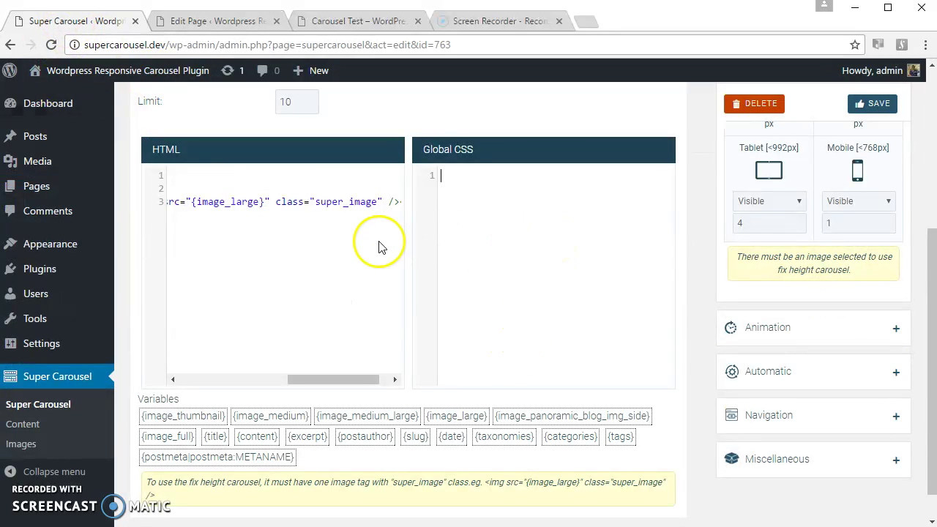
left_click_drag(362, 378, 251, 383)
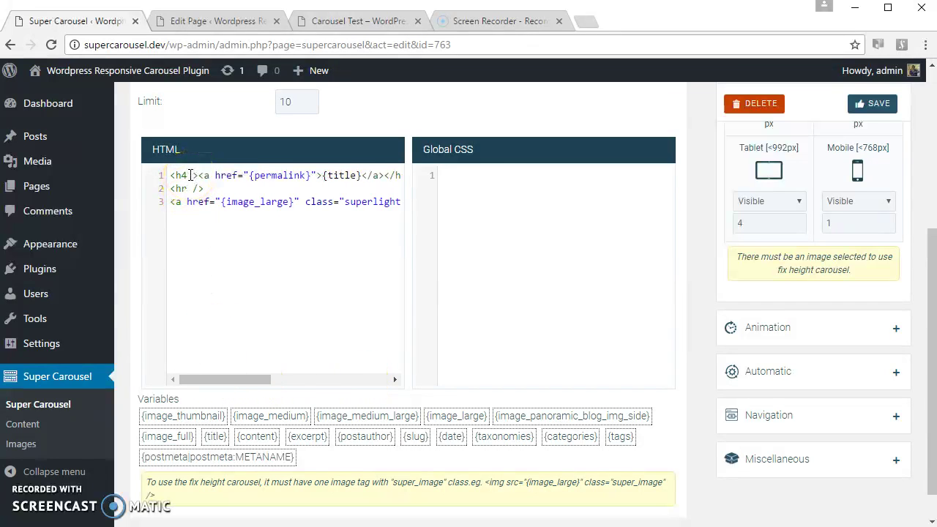
type("class=\"\"")
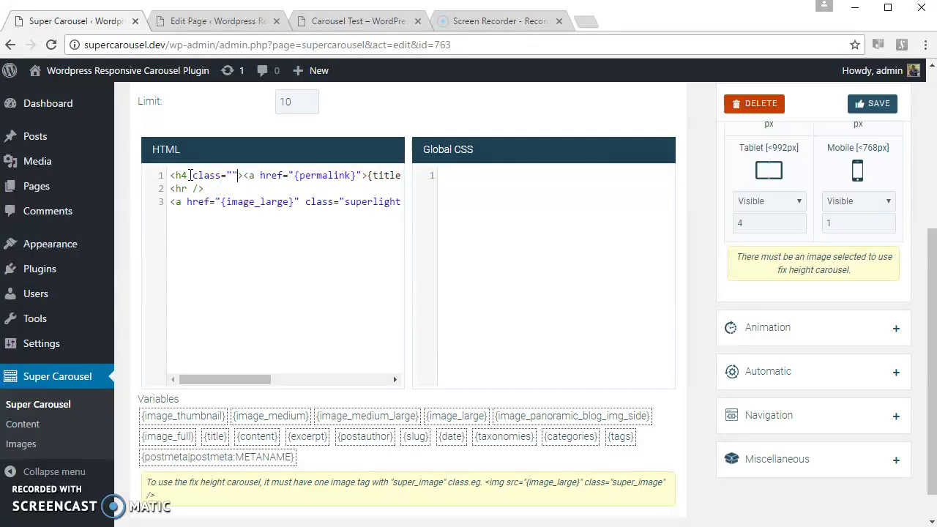
type("custom")
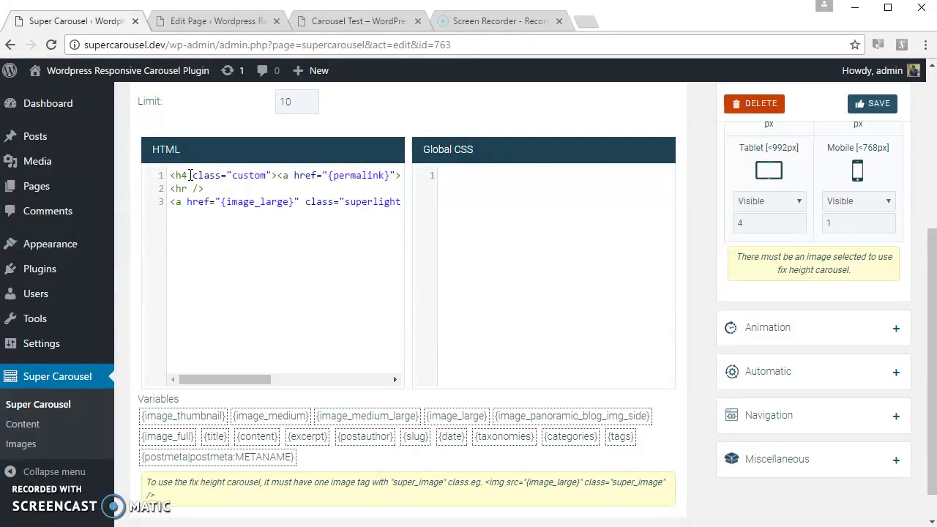
type("heading")
key("ctrl+shift+Left")
key("ctrl+c")
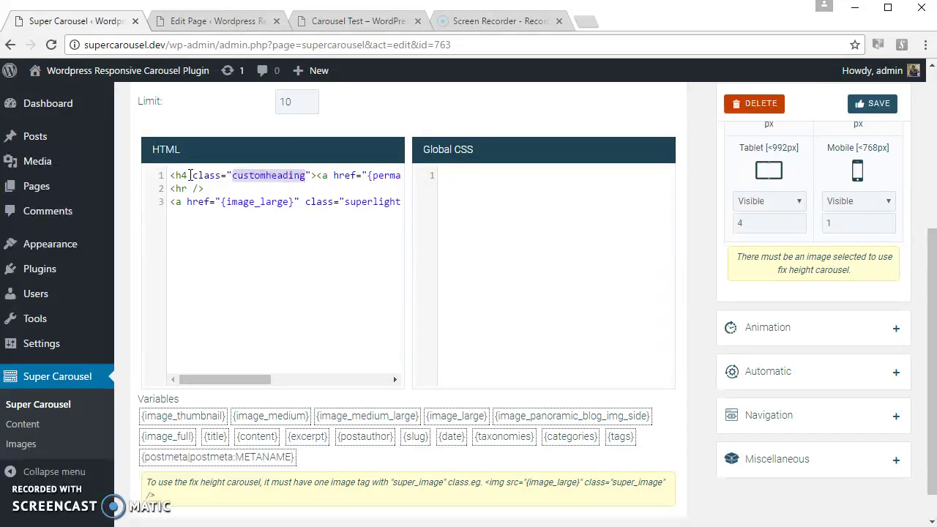
Save a Global CSS rule .customheading with text-align:center; for the carousel and reload the Carousel Test page to check the titles.
left_click(461, 223)
type(".")
key("ctrl+v")
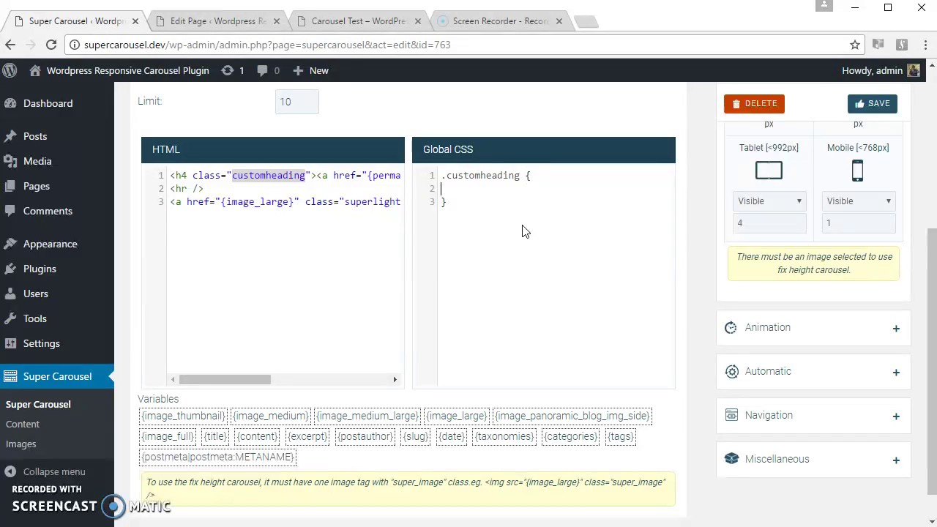
type("align:center;")
left_click(868, 103)
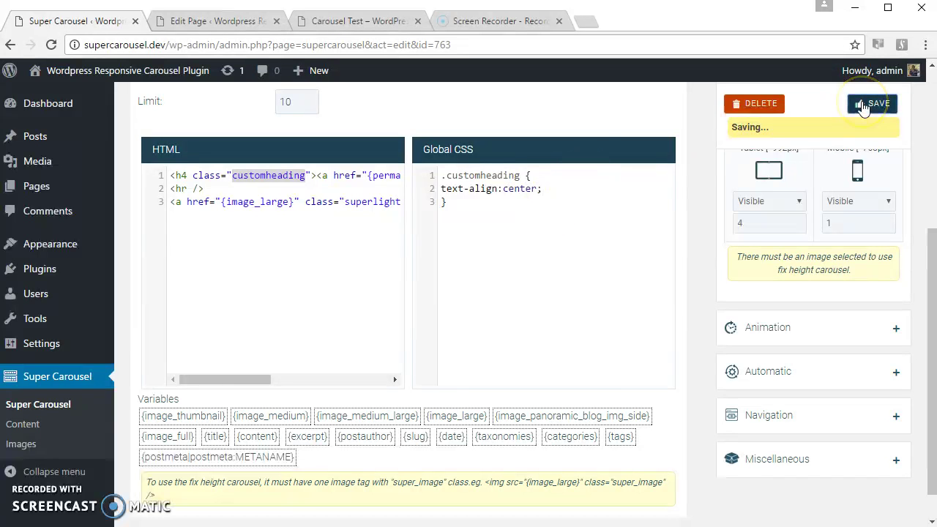
left_click(358, 22)
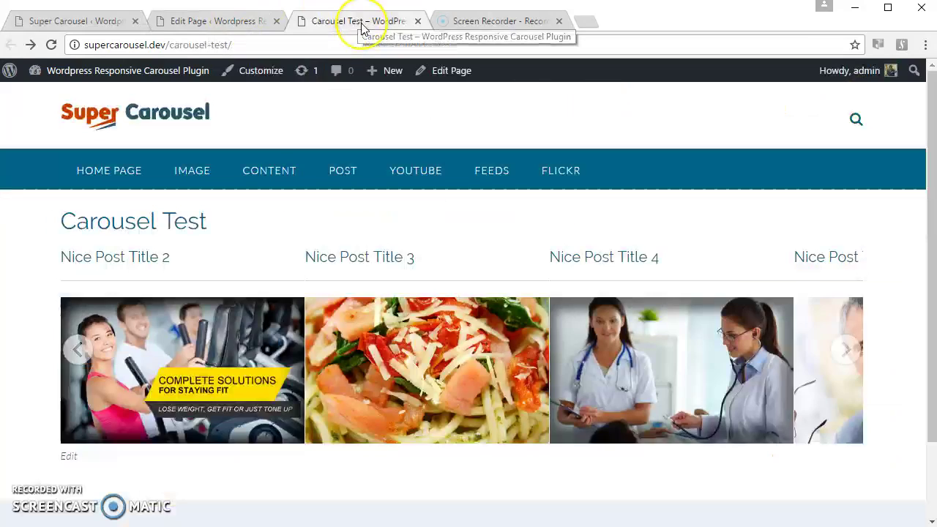
key("F5")
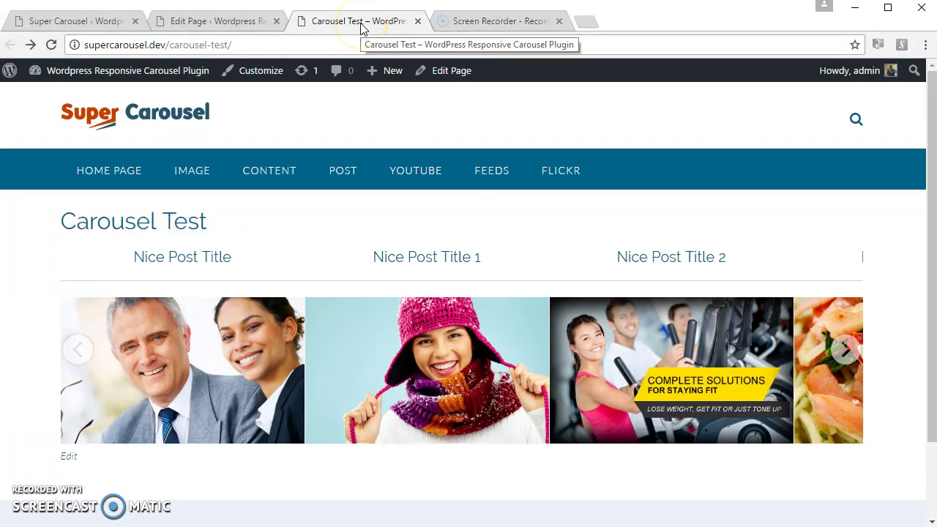